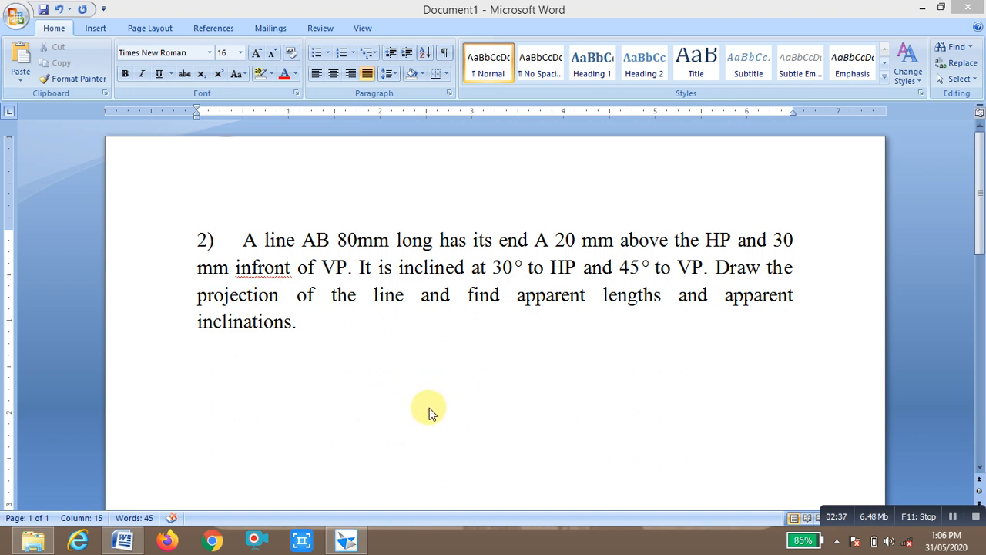
Step: Switch to Solid Edge Draft and draw a 0.13 mm wide horizontal reference line across the middle of the sheet
left_click(348, 542)
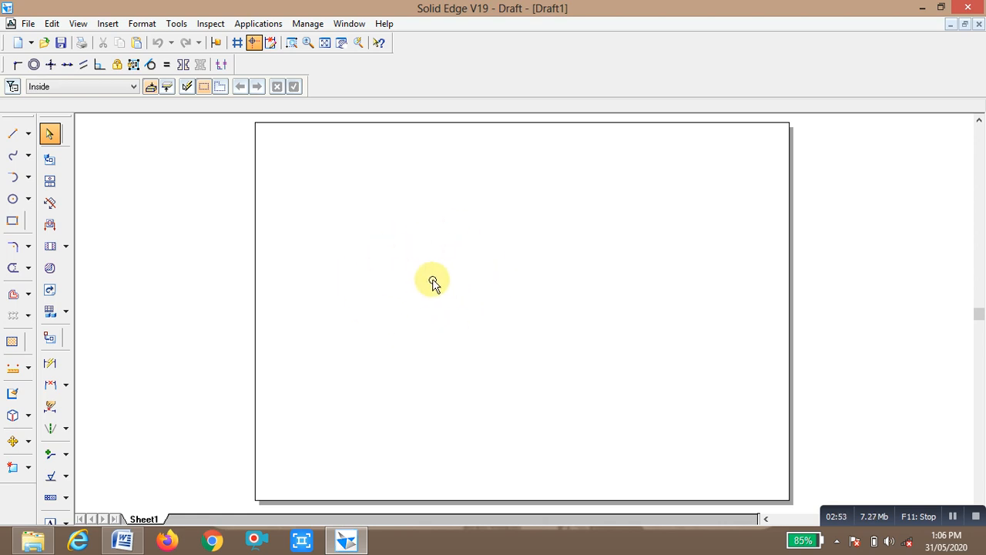
left_click(13, 136)
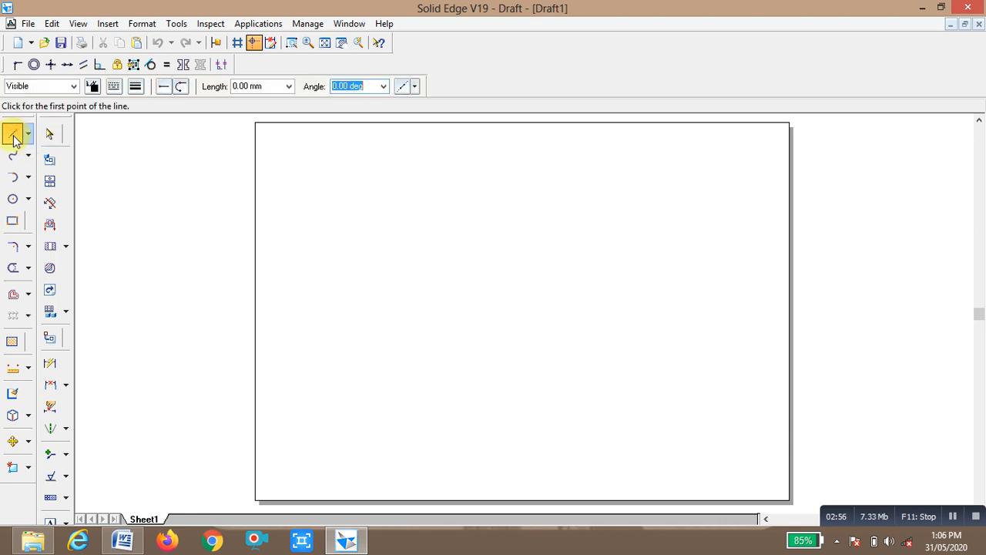
left_click(133, 85)
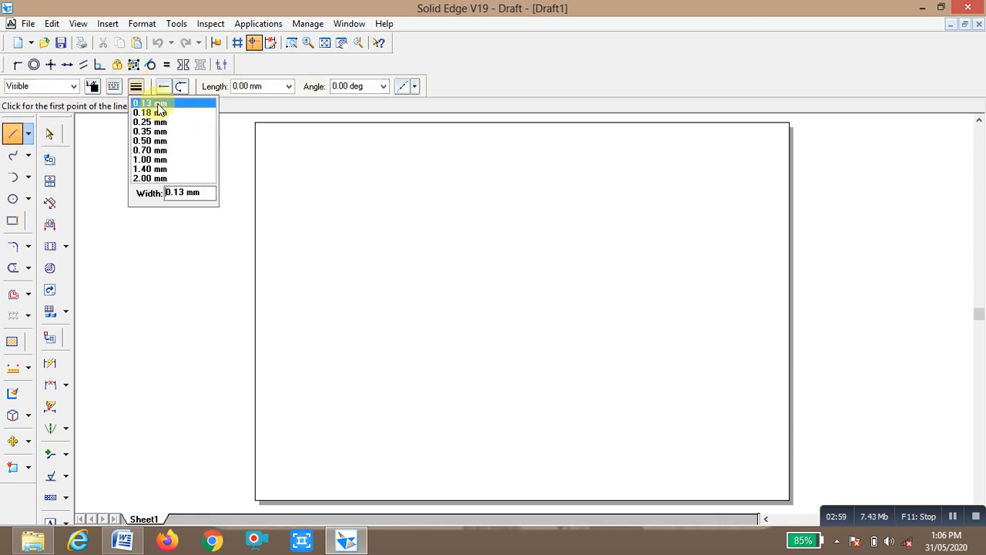
left_click(150, 103)
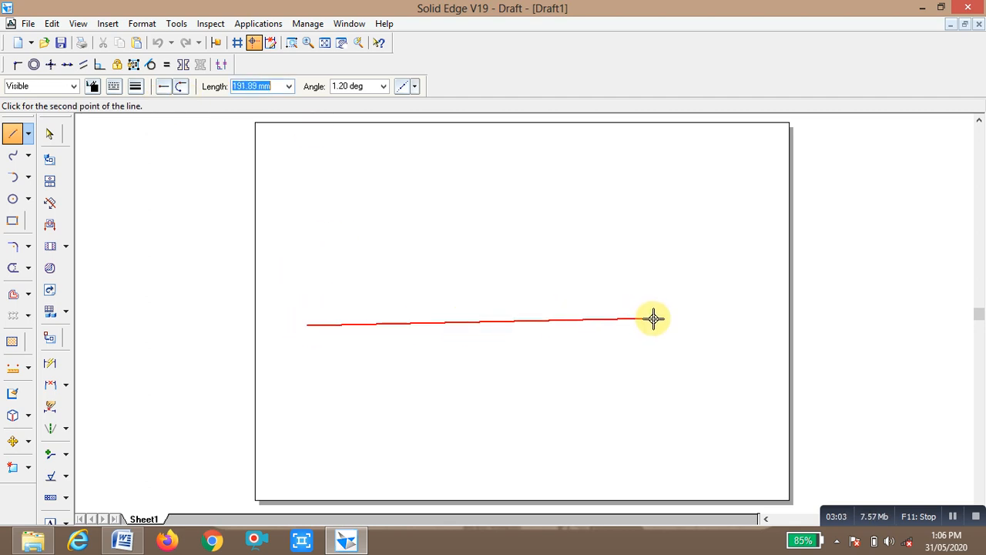
left_click(718, 324)
right_click(718, 324)
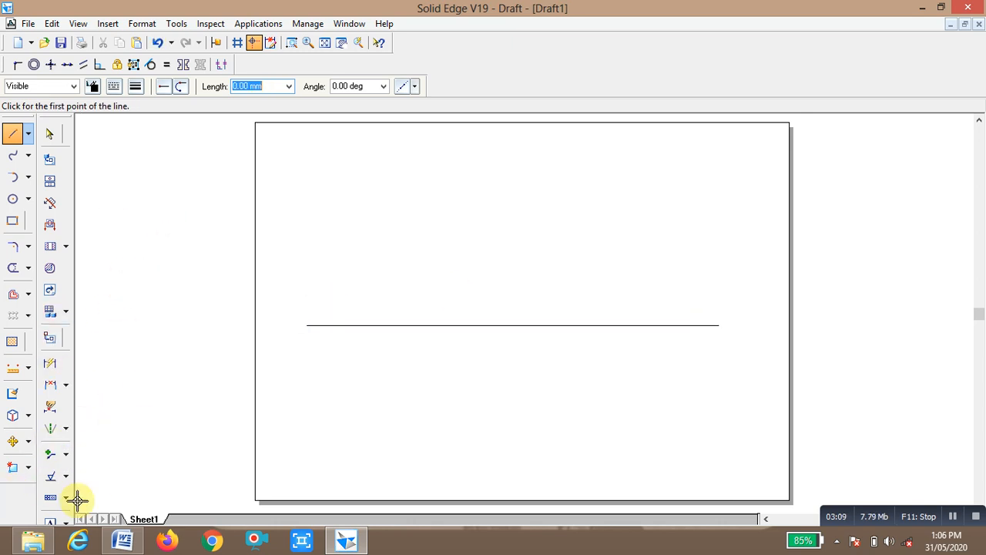
Step: Label the two ends of the reference line with the texts X at the start and Y at the far end
left_click(64, 522)
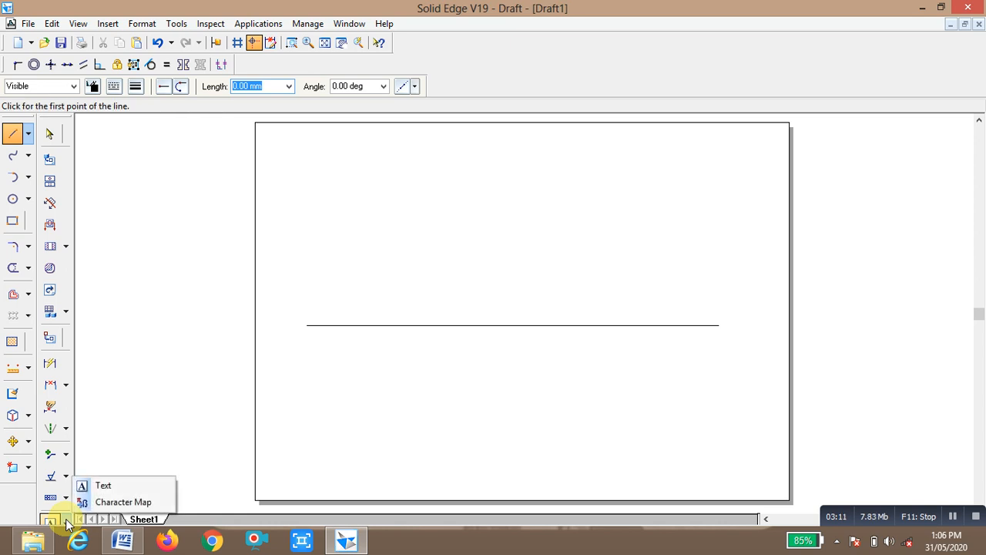
left_click(105, 487)
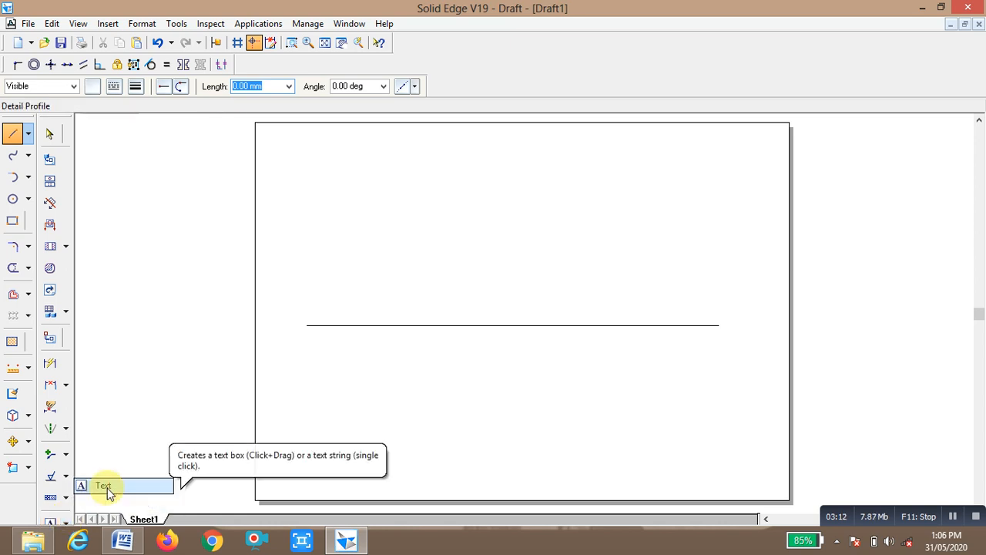
left_click(286, 323)
key("Caps_Lock")
type("X")
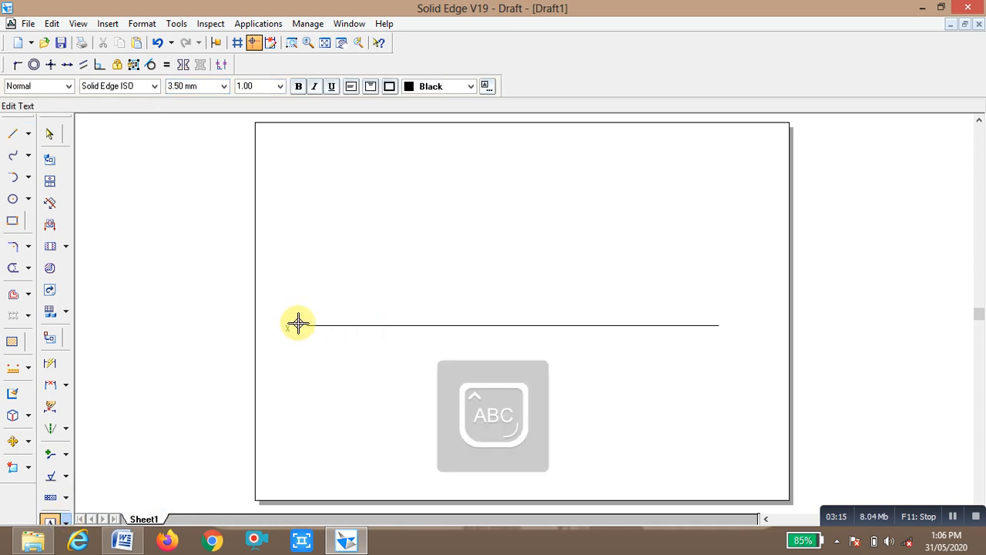
left_click(738, 324)
type("Y")
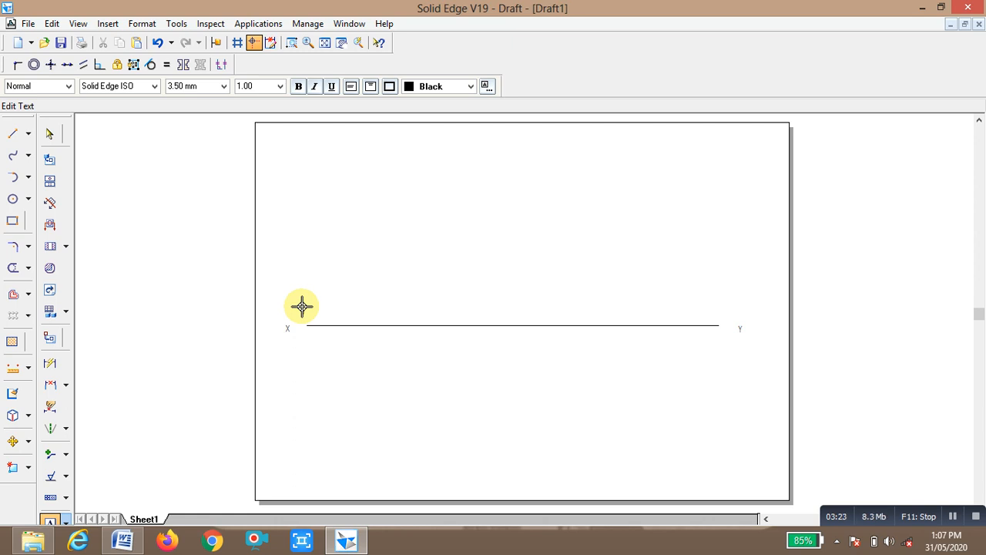
Step: Add the text VP just above and HP just below the reference line near its X end
left_click(301, 306)
type("VP")
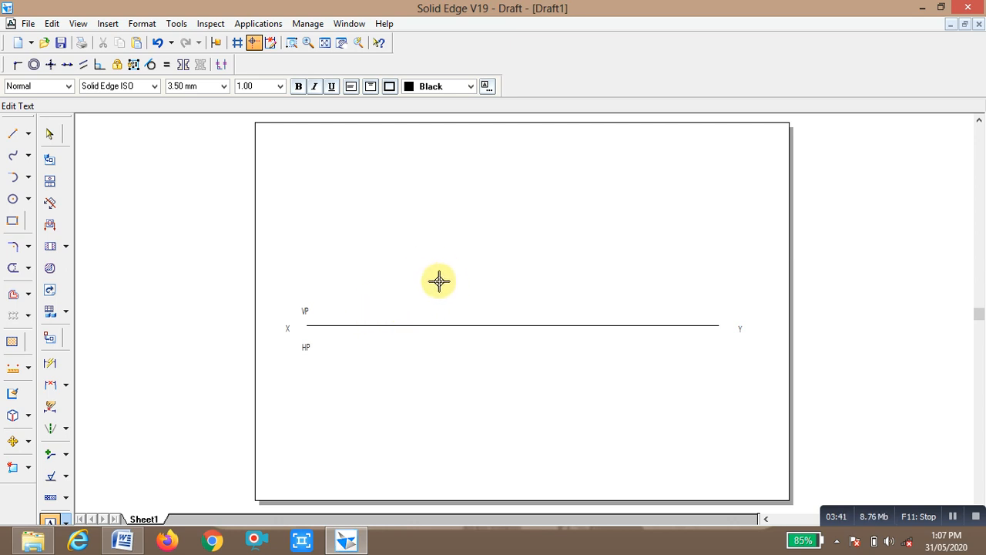
left_click(355, 295)
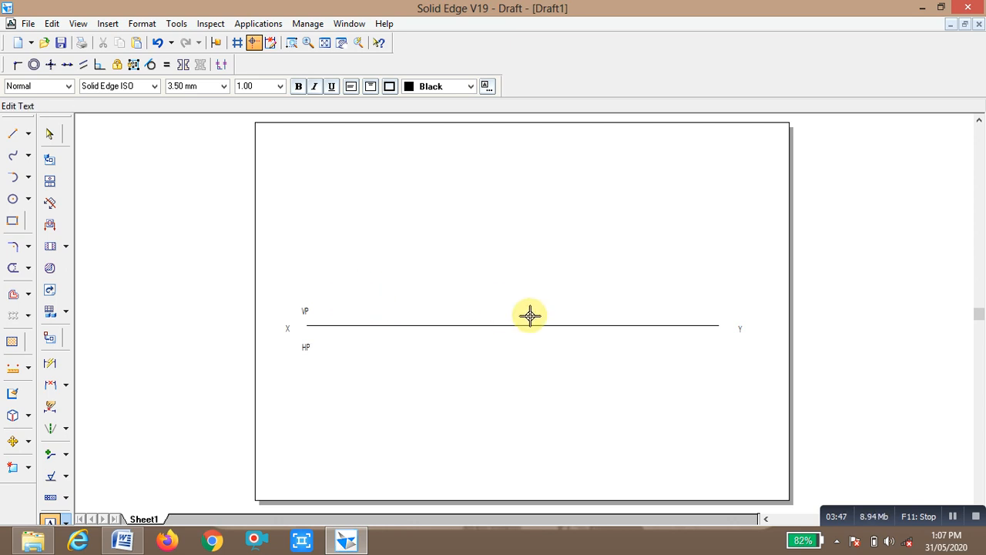
Step: Draw a horizontal line above the XY line and dimension its distance from XY as 20 mm
left_click(12, 135)
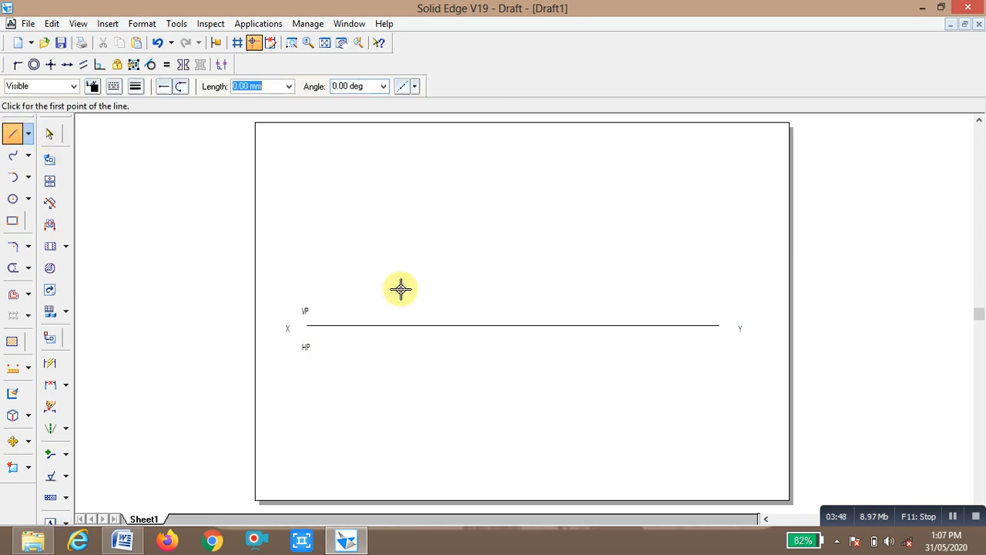
left_click(353, 300)
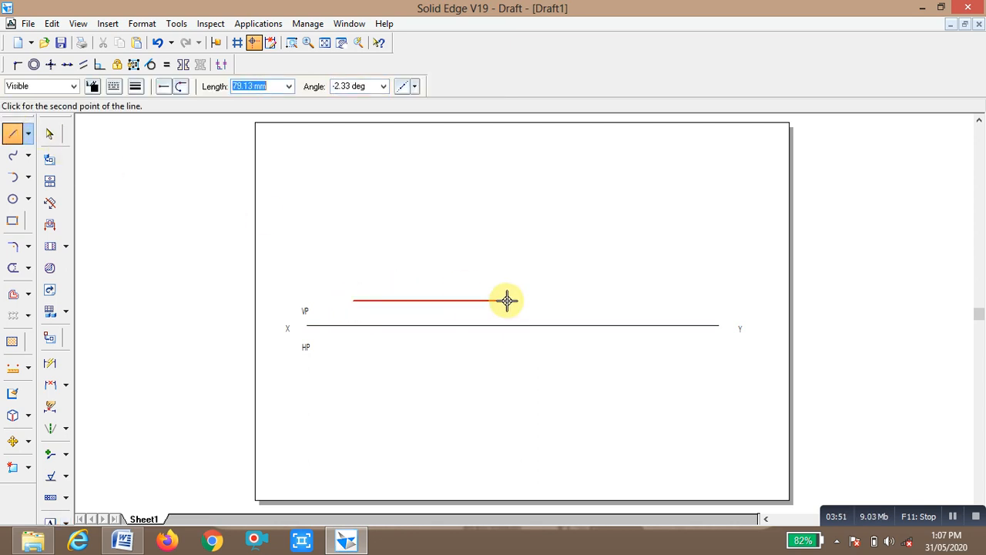
left_click(628, 300)
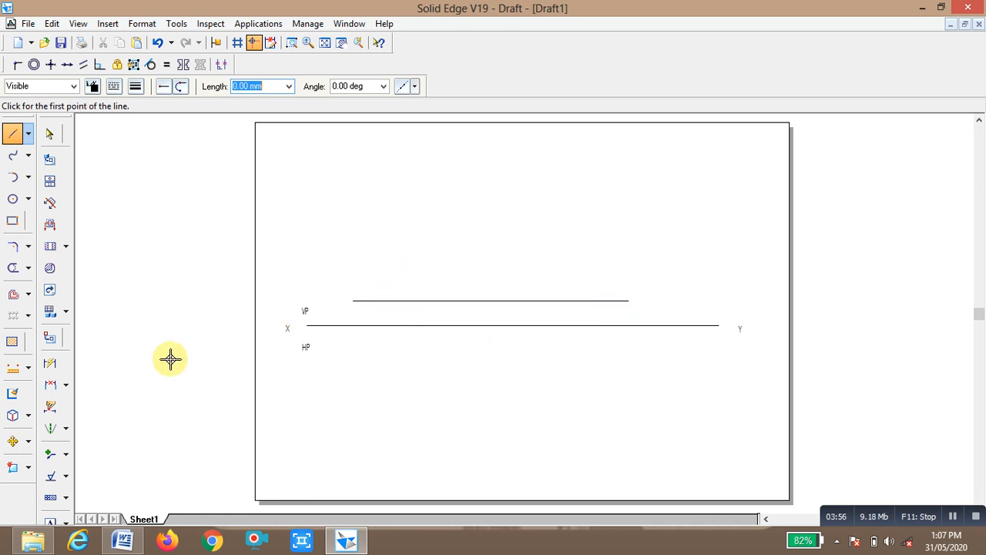
left_click(50, 384)
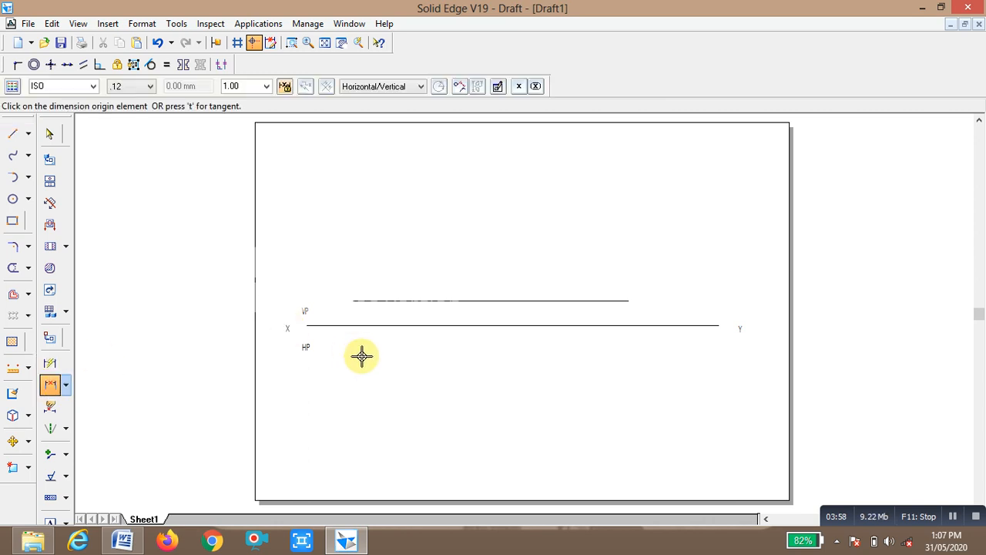
left_click(352, 324)
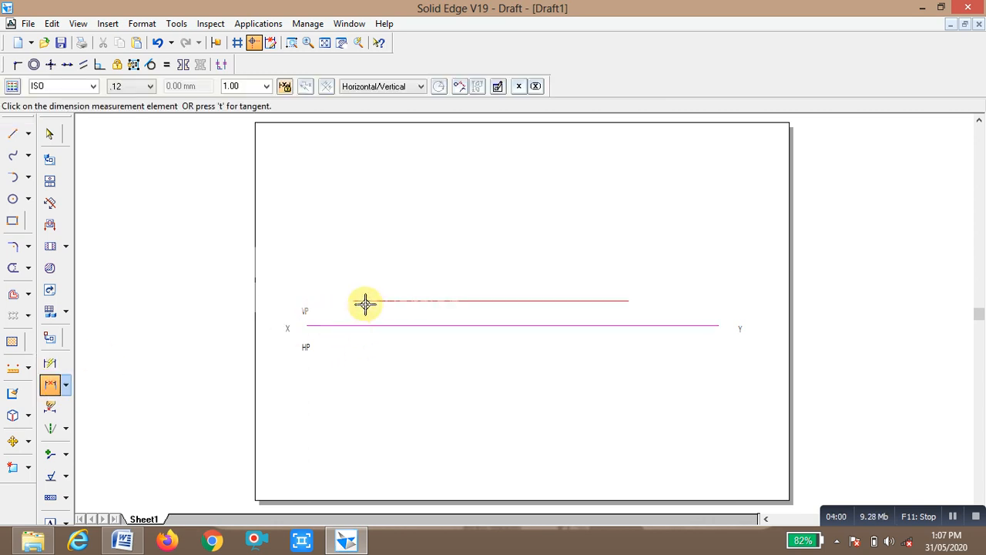
left_click(370, 301)
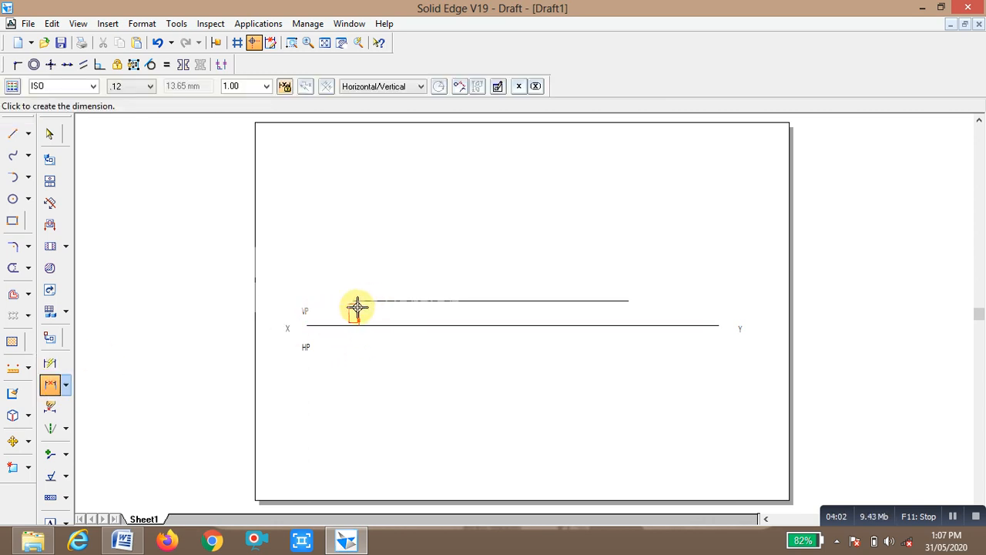
left_click(352, 311)
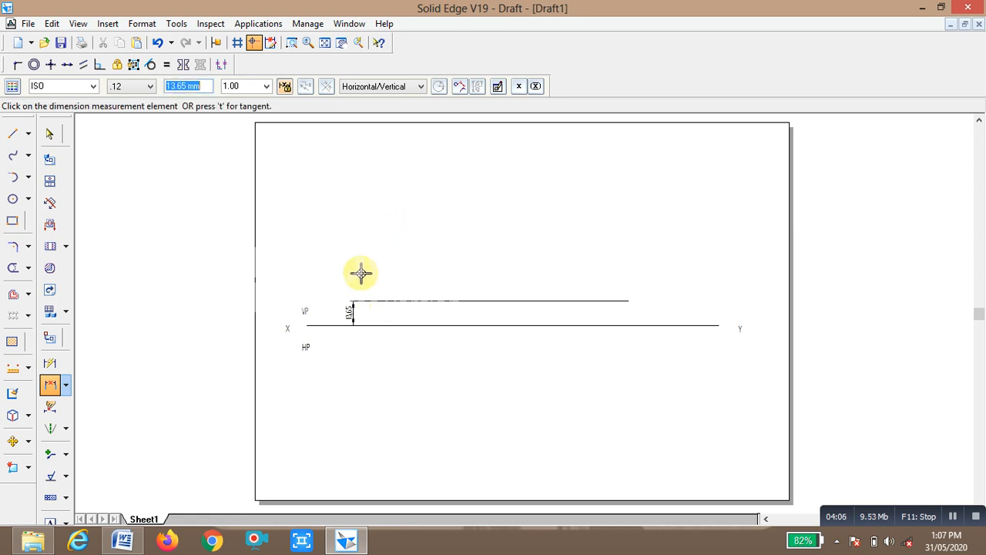
type("20")
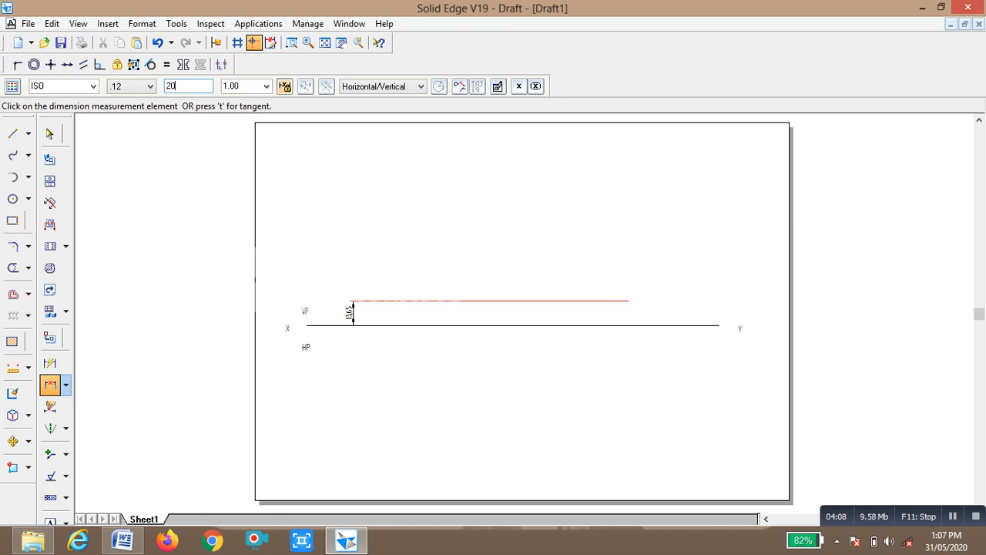
key("Return")
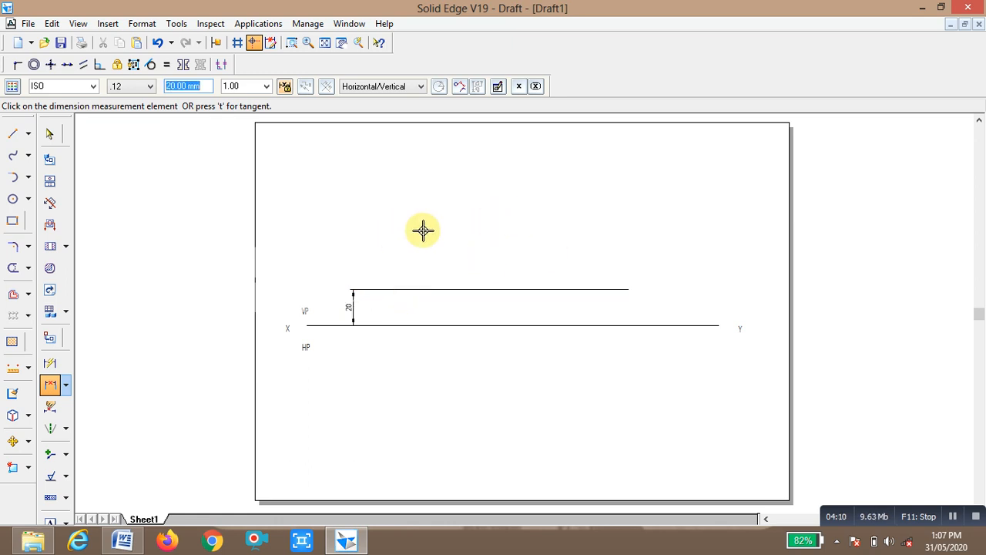
right_click(423, 231)
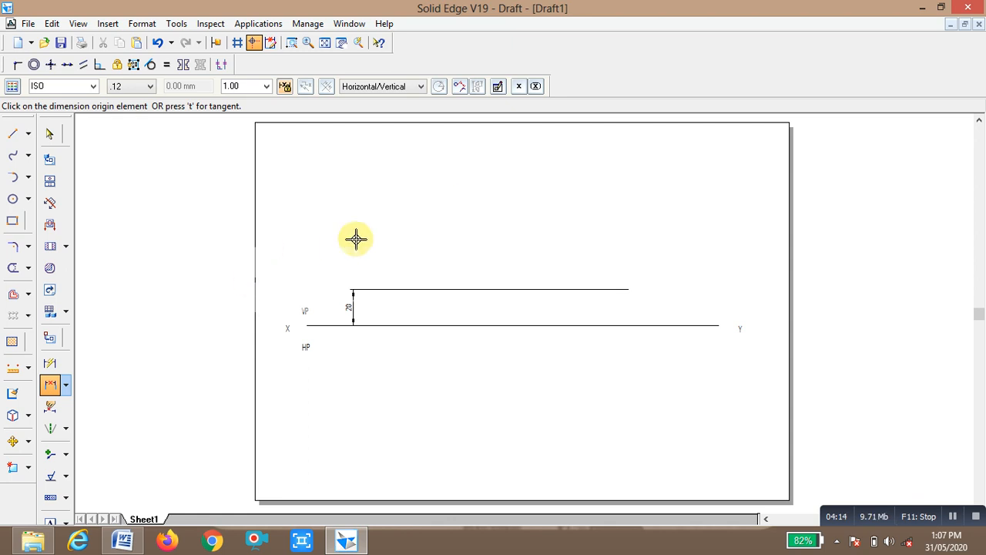
Step: Draw a horizontal line below the XY line and dimension its distance from XY as 30 mm
left_click(12, 133)
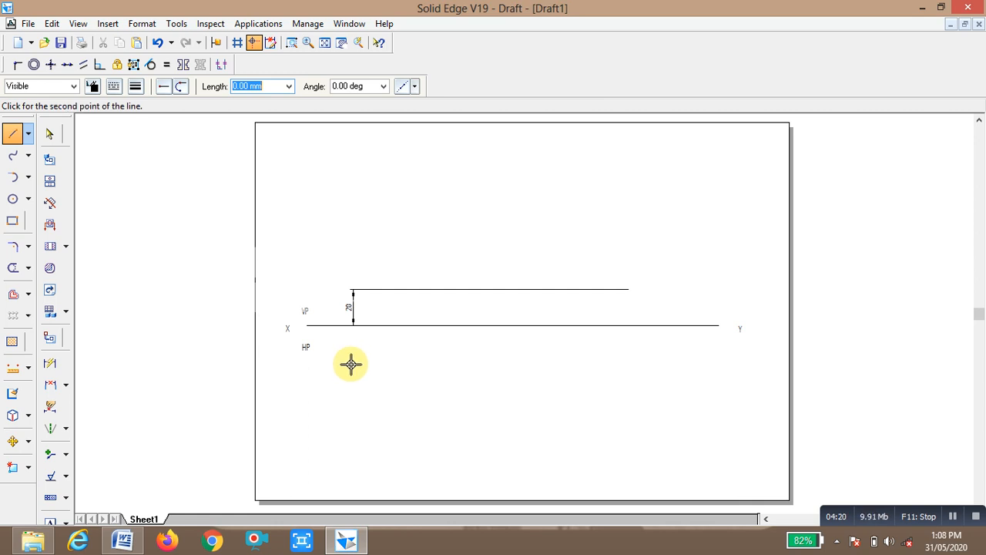
left_click(624, 363)
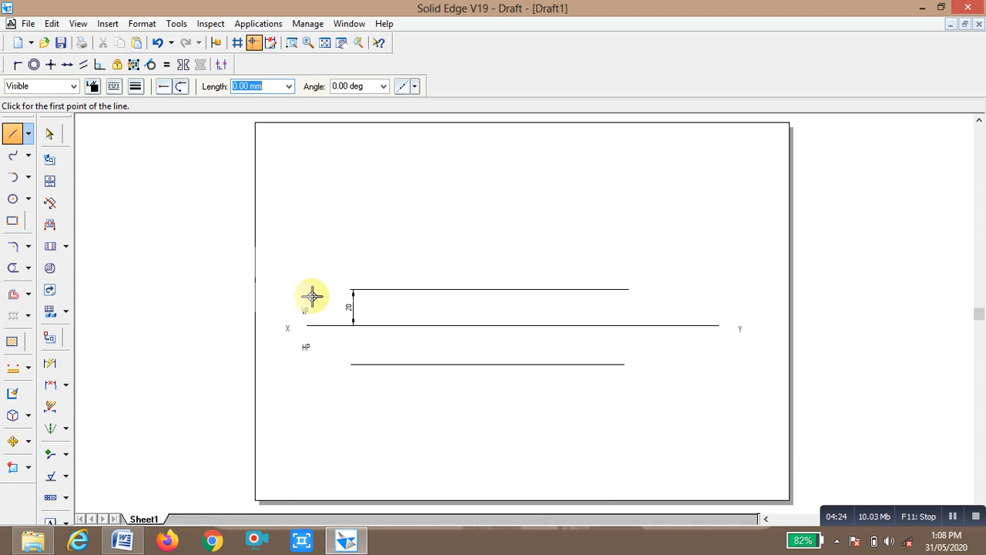
left_click(50, 385)
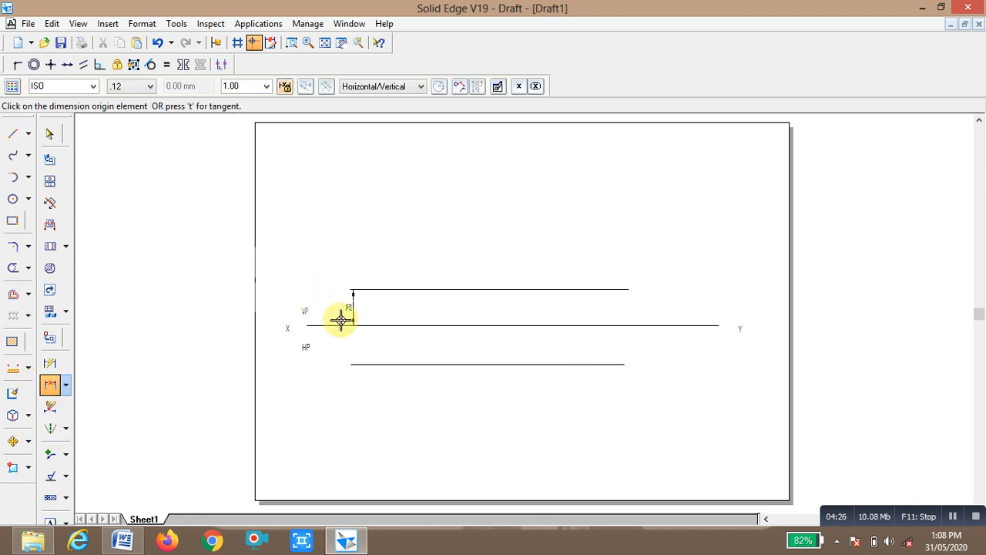
left_click(334, 325)
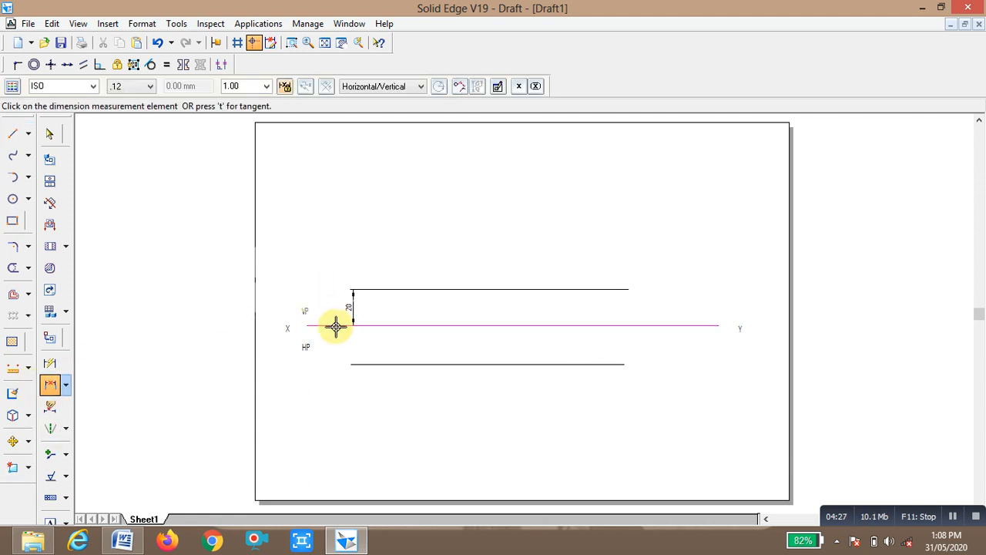
left_click(365, 363)
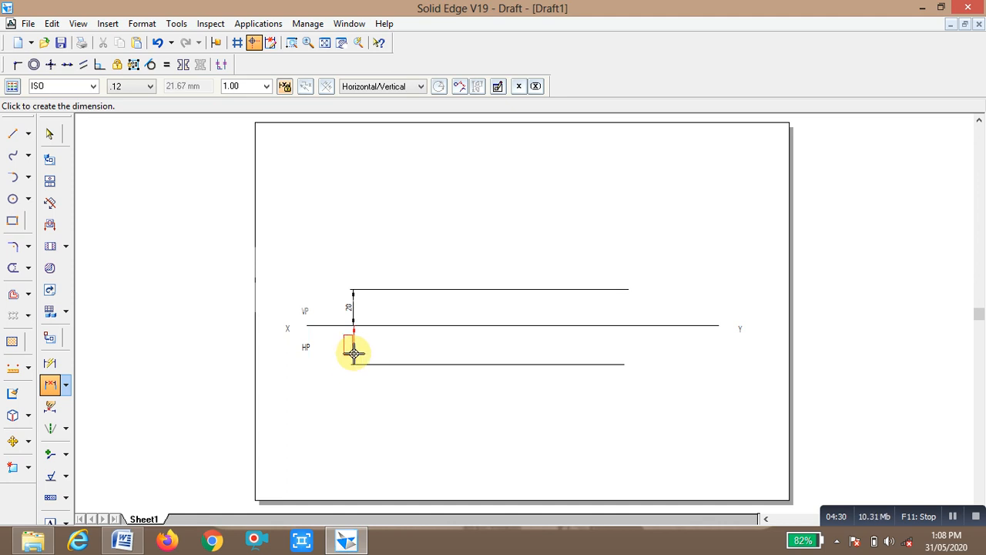
left_click(353, 353)
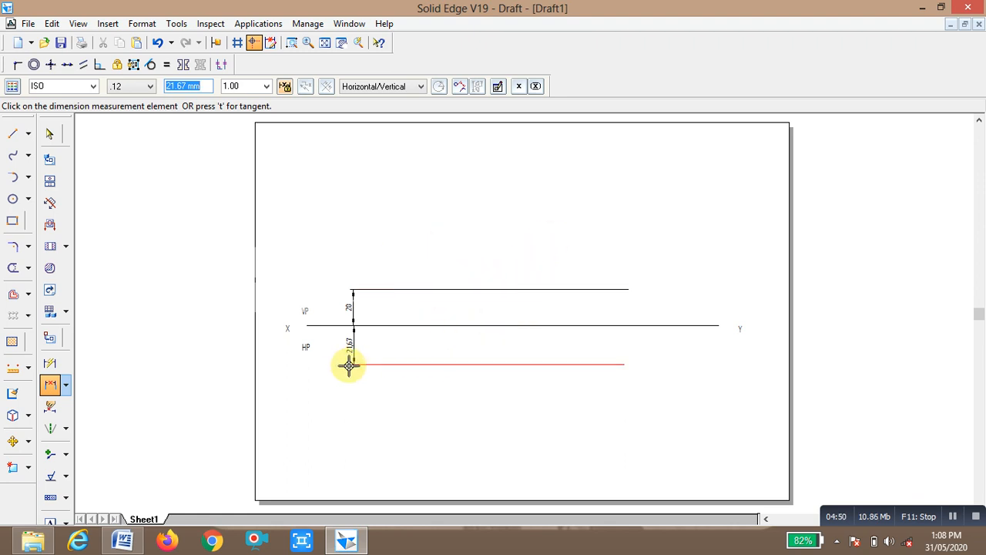
type("3")
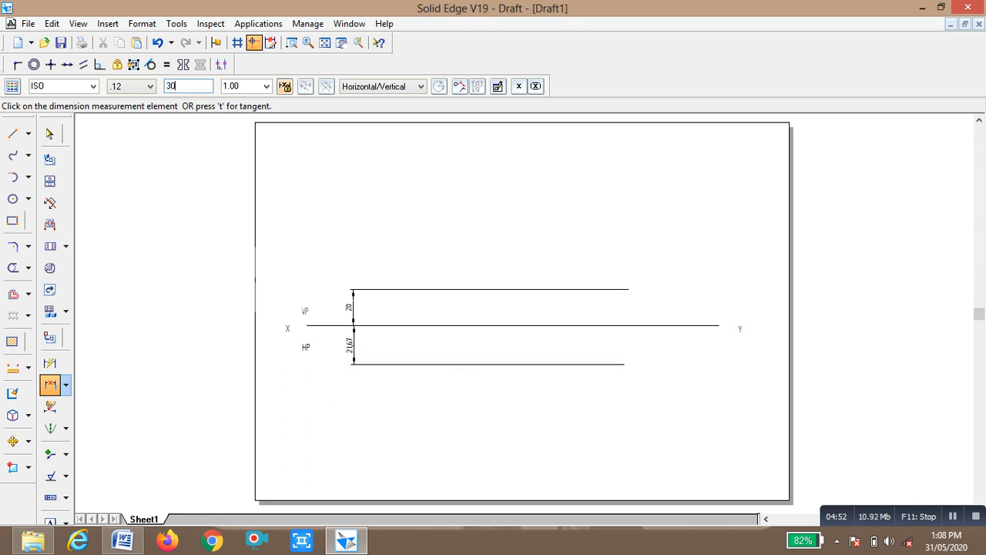
type("0")
key("Return")
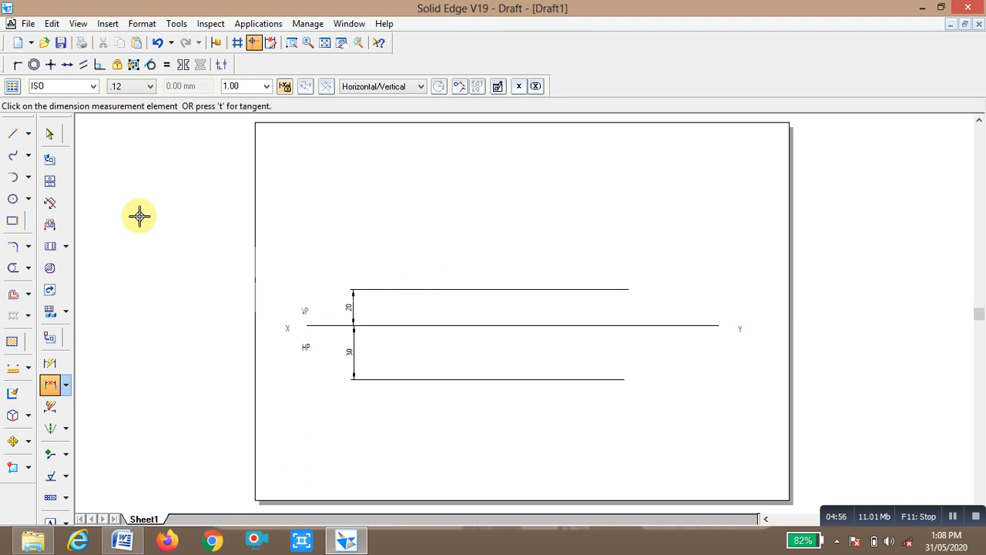
Step: Draw a vertical projector across the three horizontal lines near their X end and trim its overhangs beyond the upper and lower lines
left_click(12, 134)
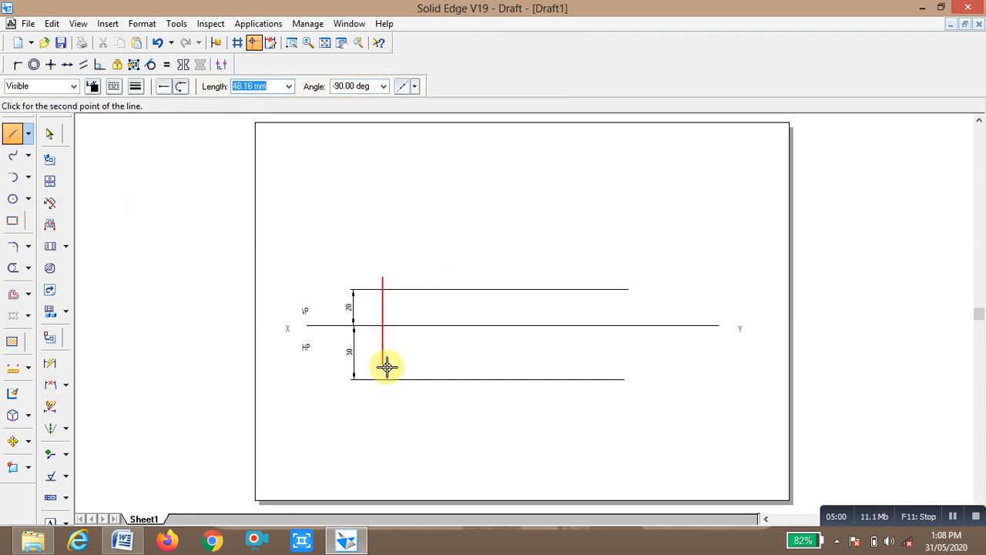
left_click(385, 393)
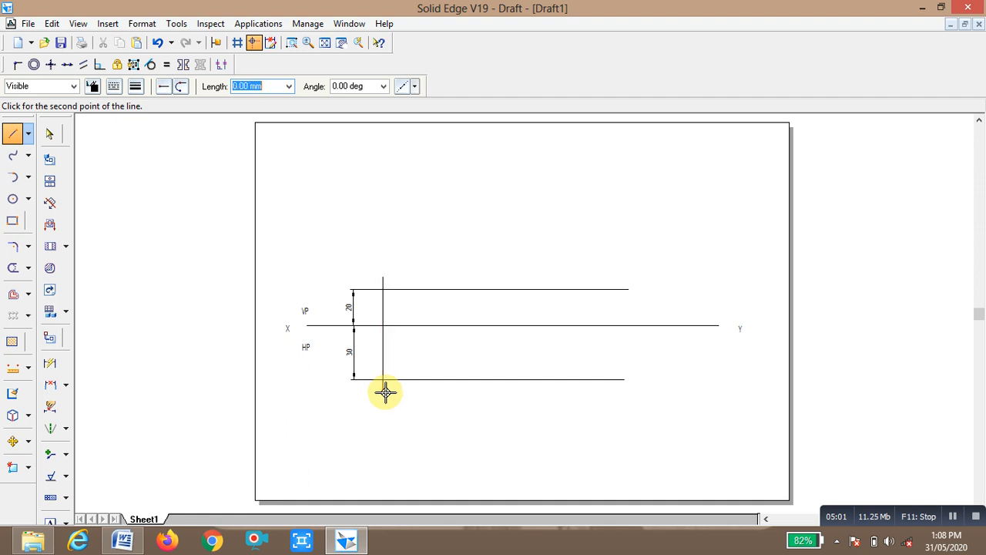
left_click(13, 268)
left_click(383, 279)
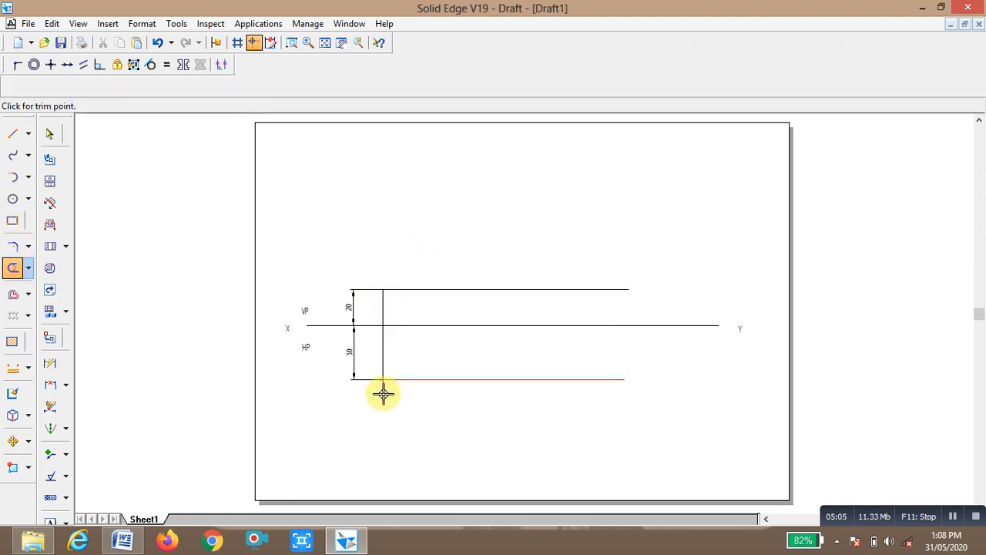
left_click(385, 393)
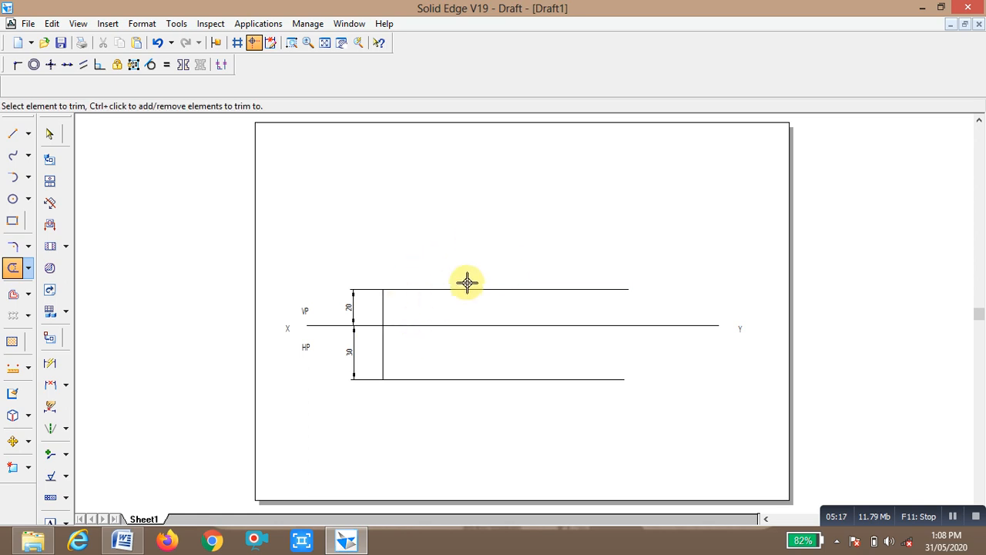
Step: Draw an 80 mm line with 0.50 mm width, rising at 30° from the projector's upper end
left_click(12, 133)
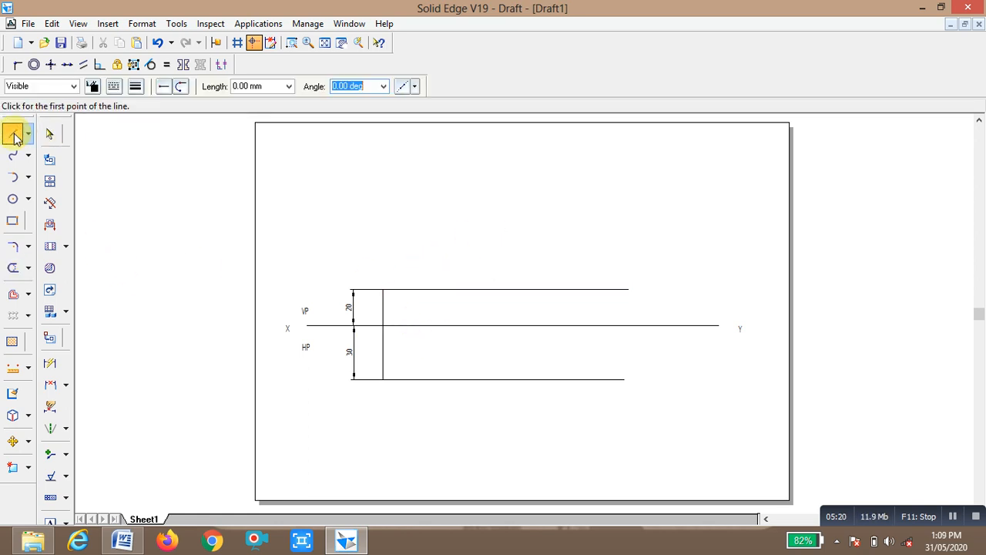
left_click(135, 86)
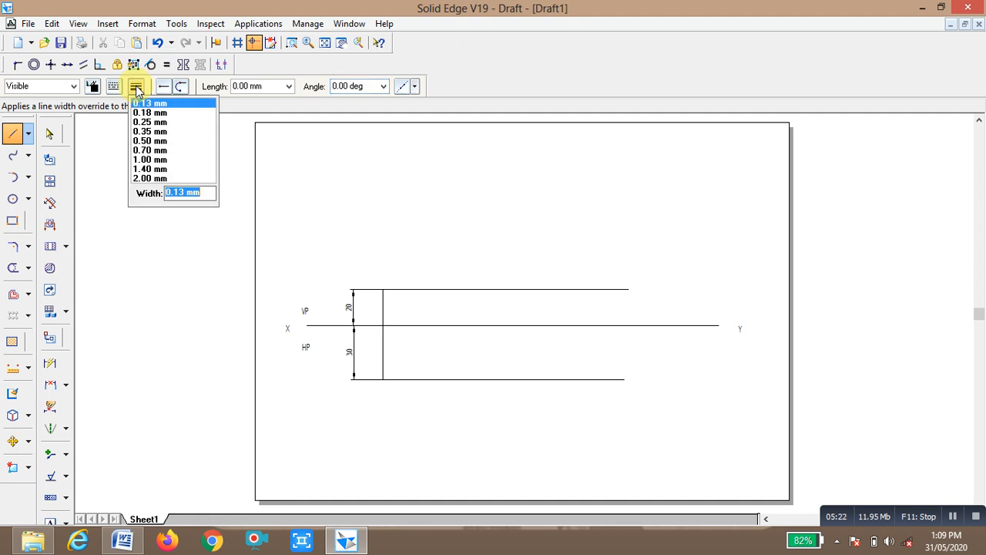
left_click(151, 141)
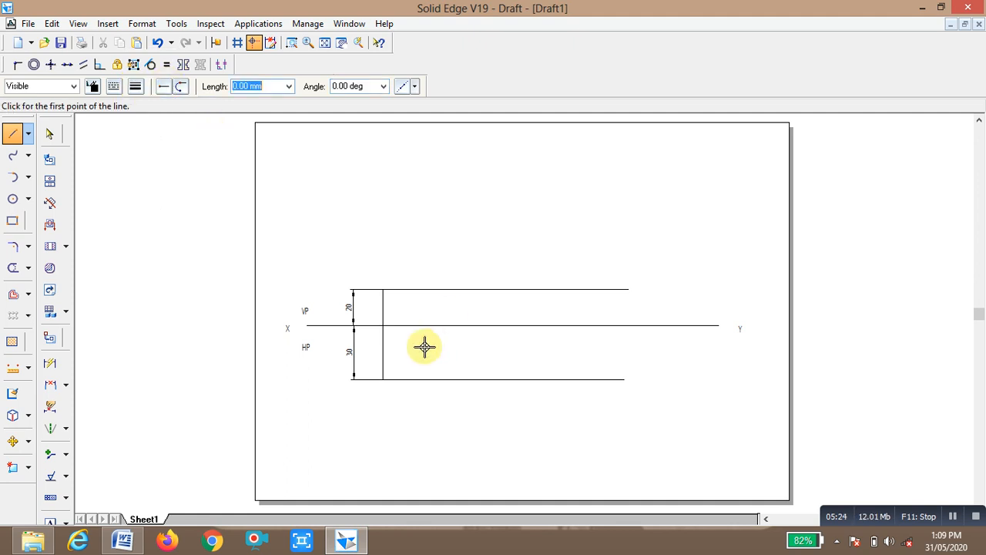
left_click(383, 289)
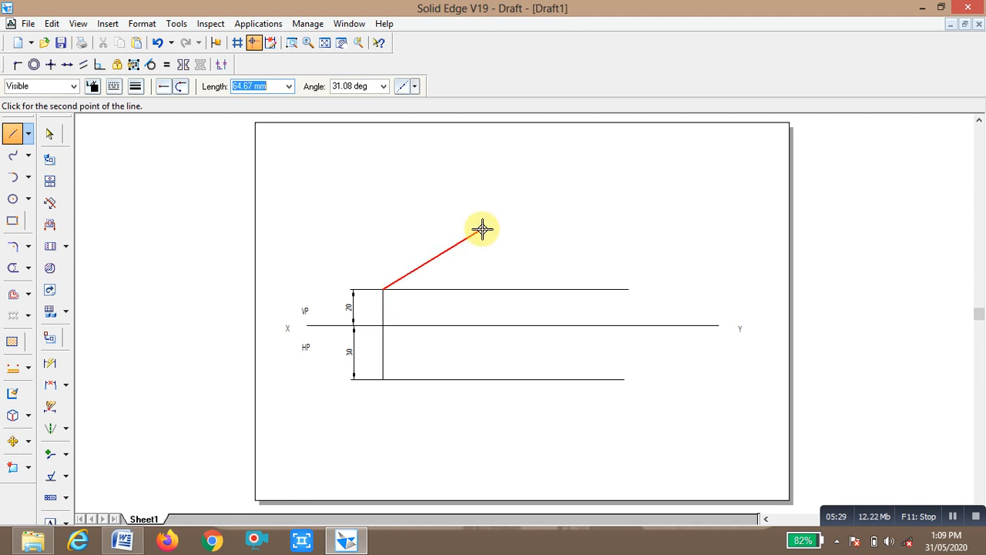
type("80")
key("Tab")
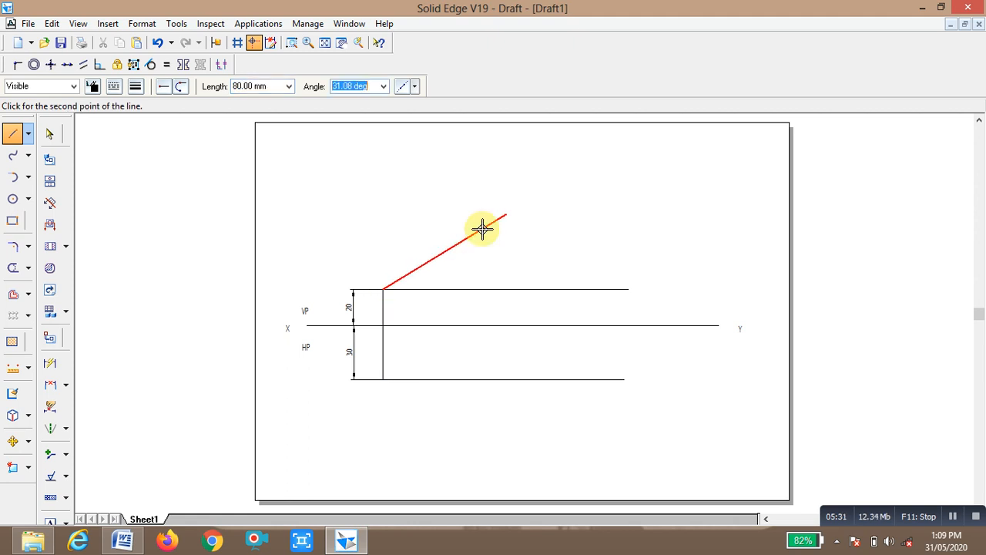
type("3")
key("Return")
left_click(522, 226)
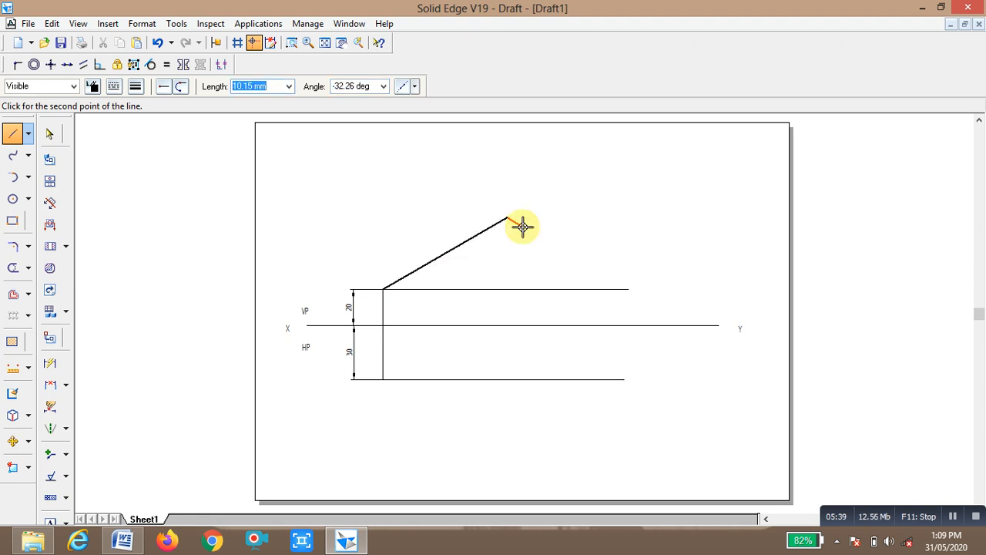
right_click(523, 225)
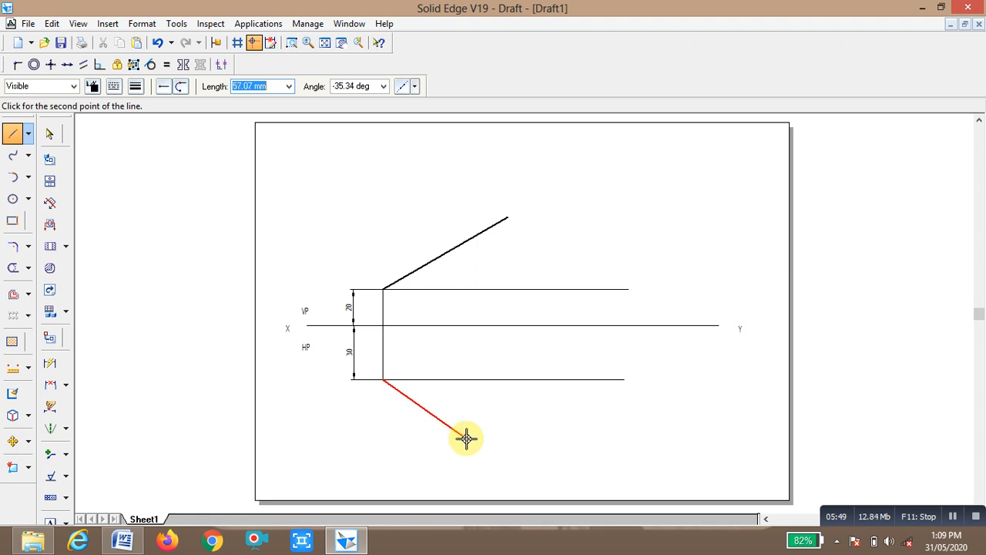
Step: Draw an 80 mm line sloping downward at 45° from the projector's lower end
type("80")
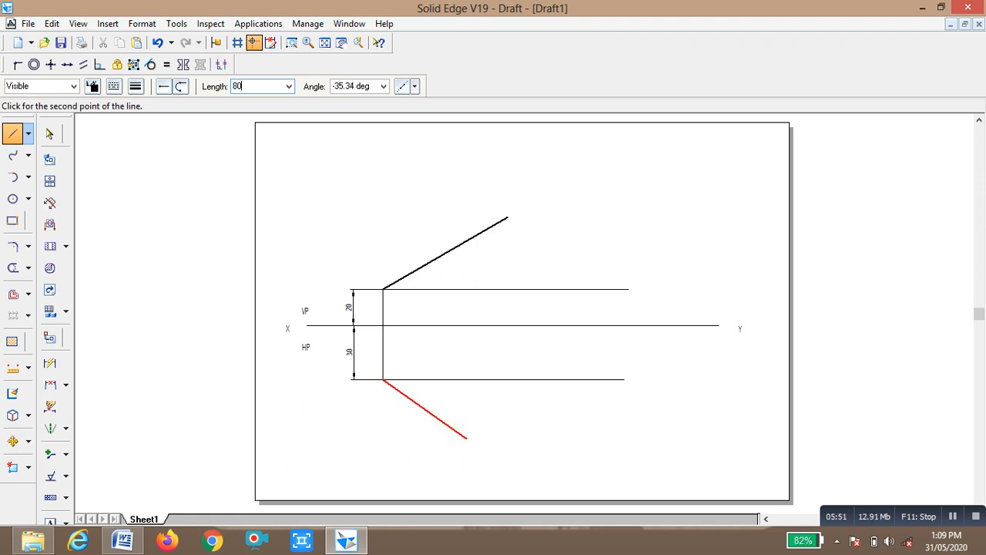
key("Tab")
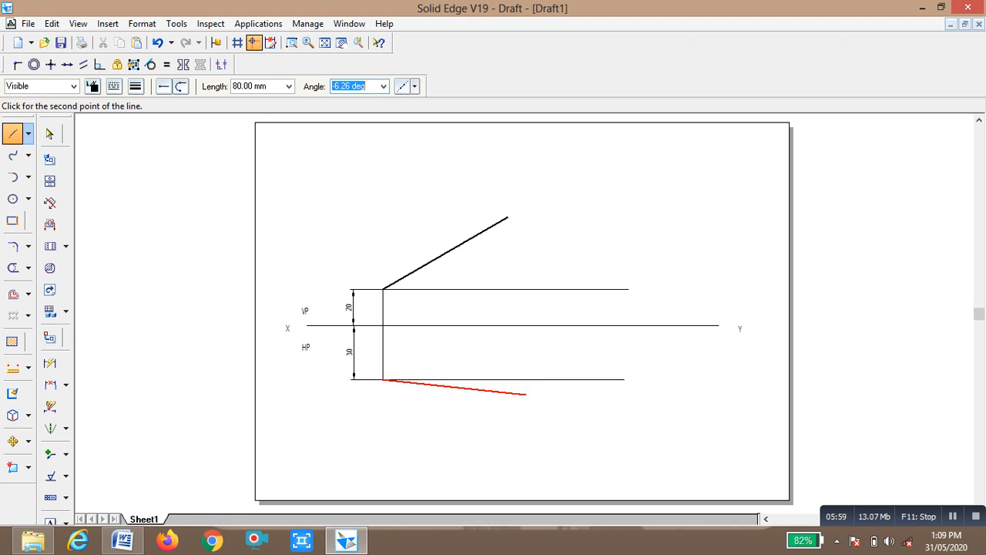
key("Return")
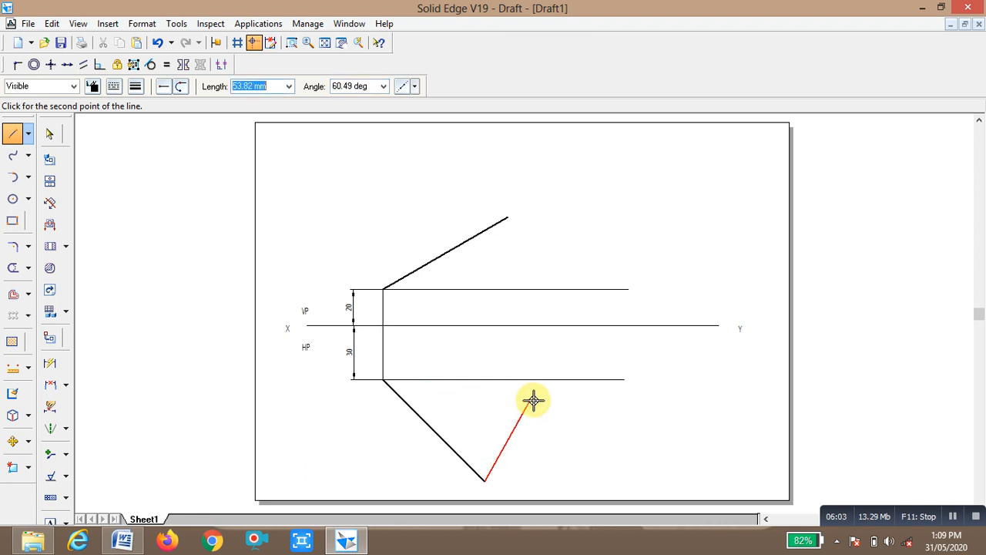
right_click(534, 407)
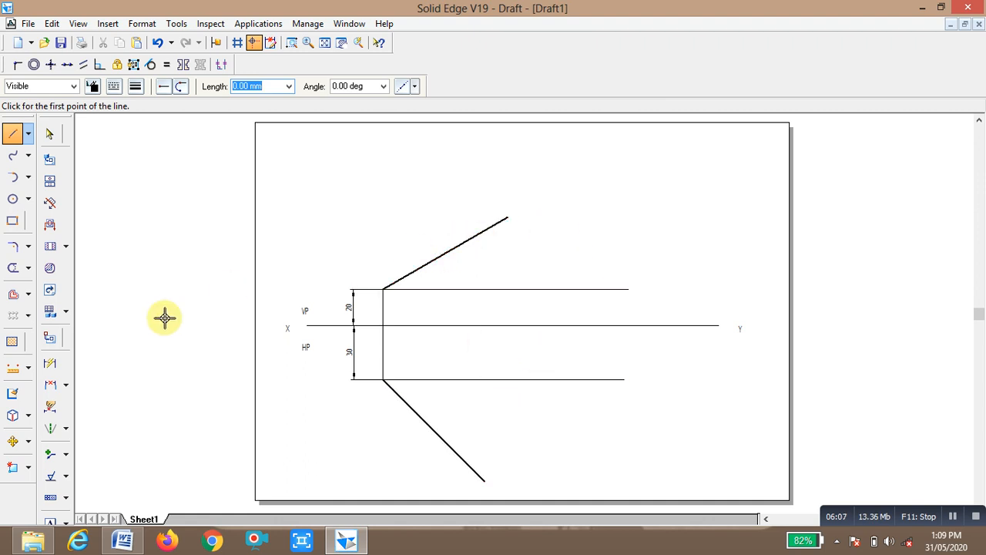
Step: Dimension the lengths of the upper and lower inclined lines, placing each dimension parallel to its line
left_click(48, 365)
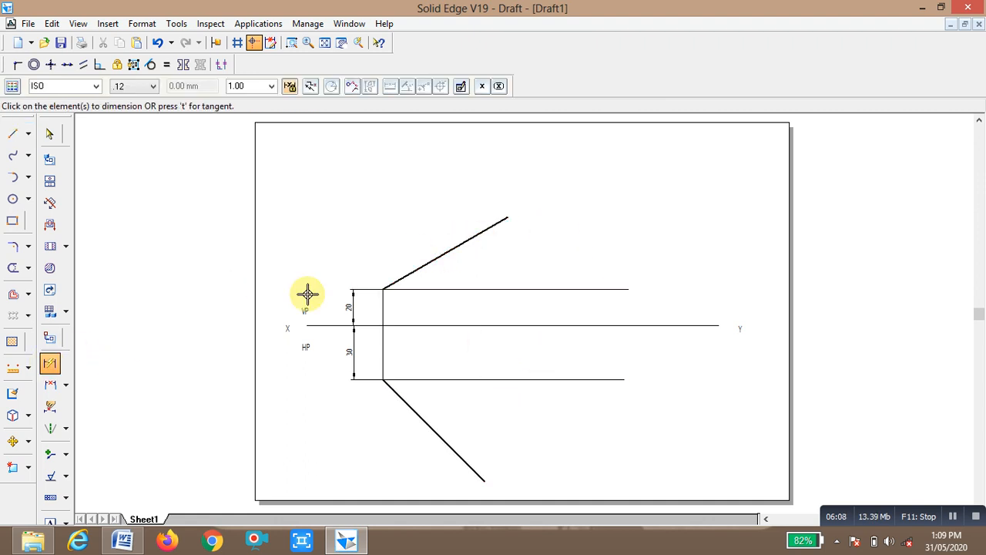
left_click(428, 263)
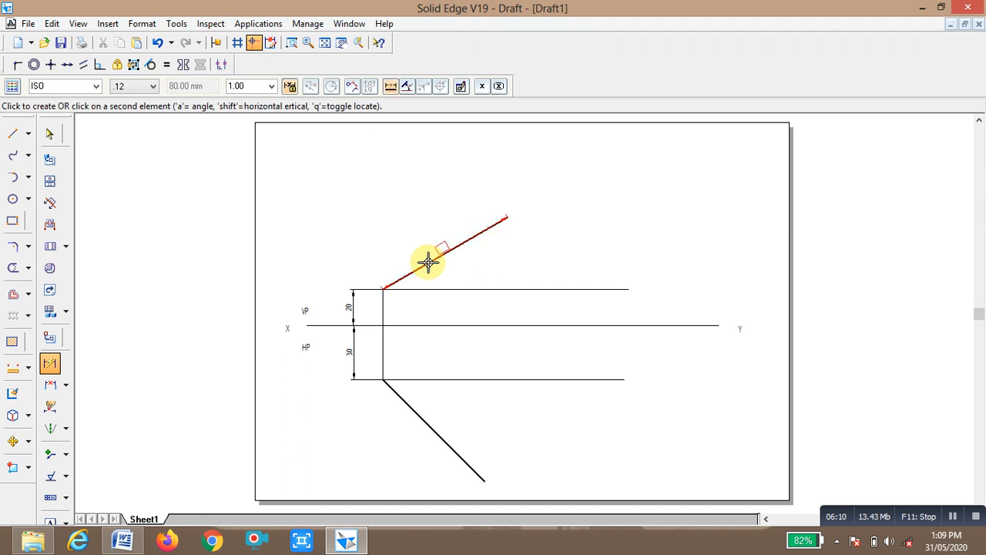
left_click(360, 221)
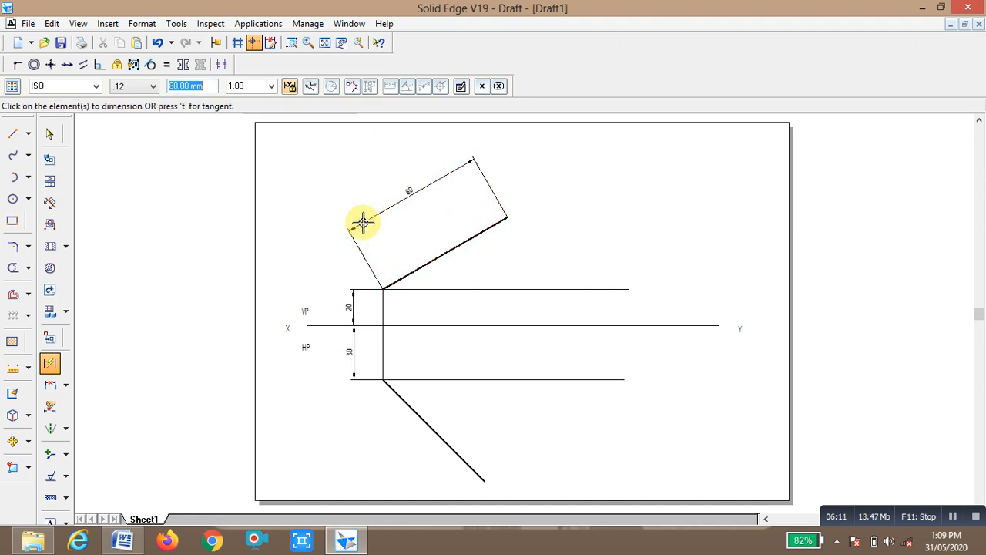
left_click(420, 420)
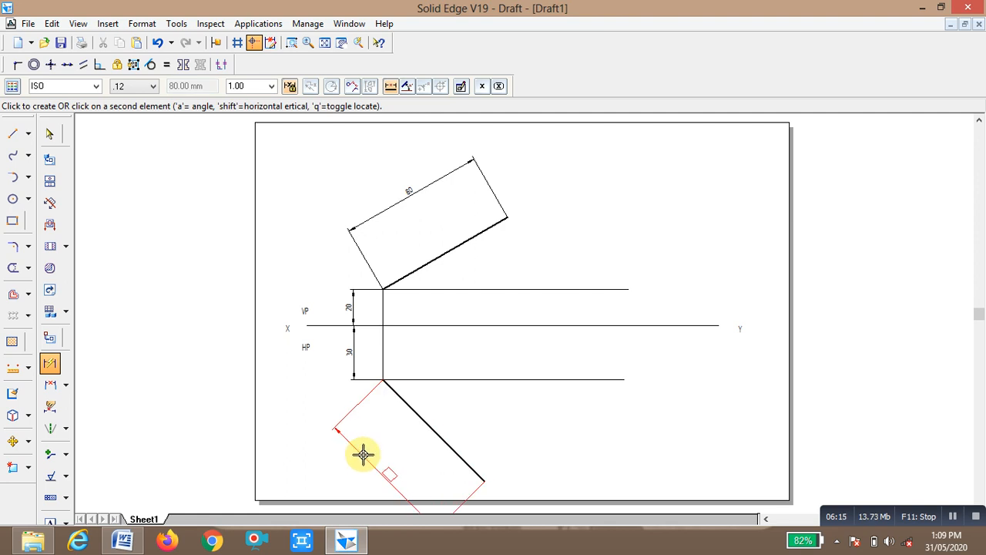
left_click(401, 426)
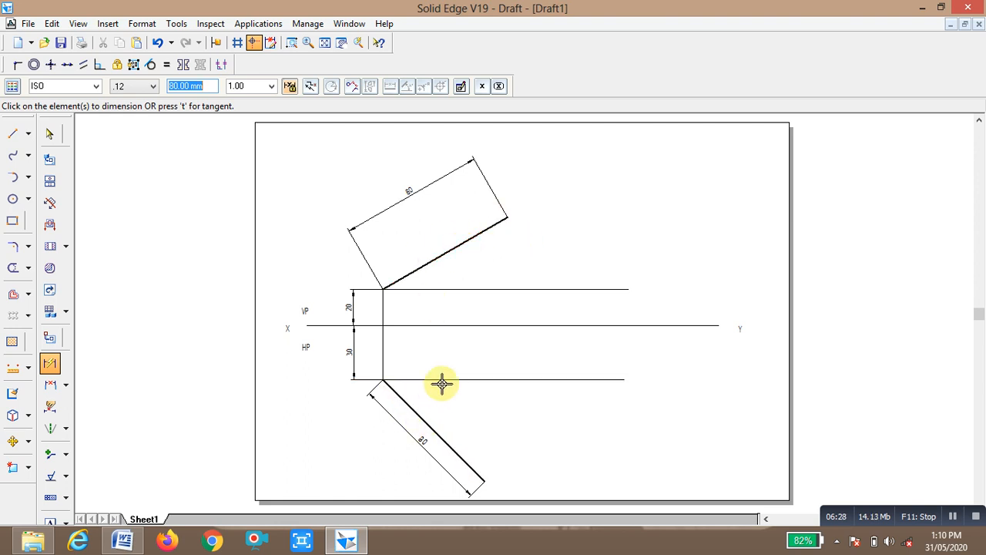
Step: Add angle dimensions between each inclined line and the horizontal line through its starting point
left_click(65, 385)
left_click(93, 401)
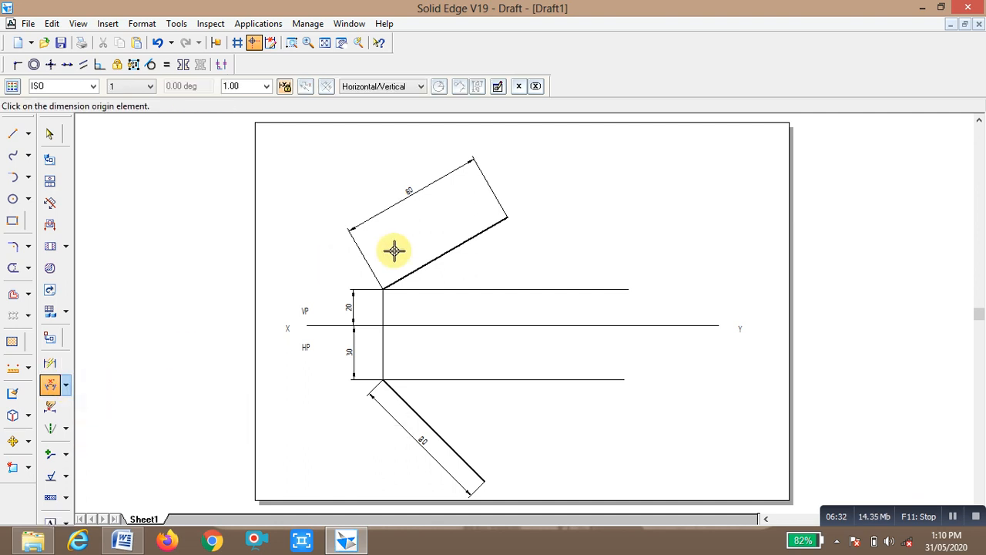
left_click(413, 289)
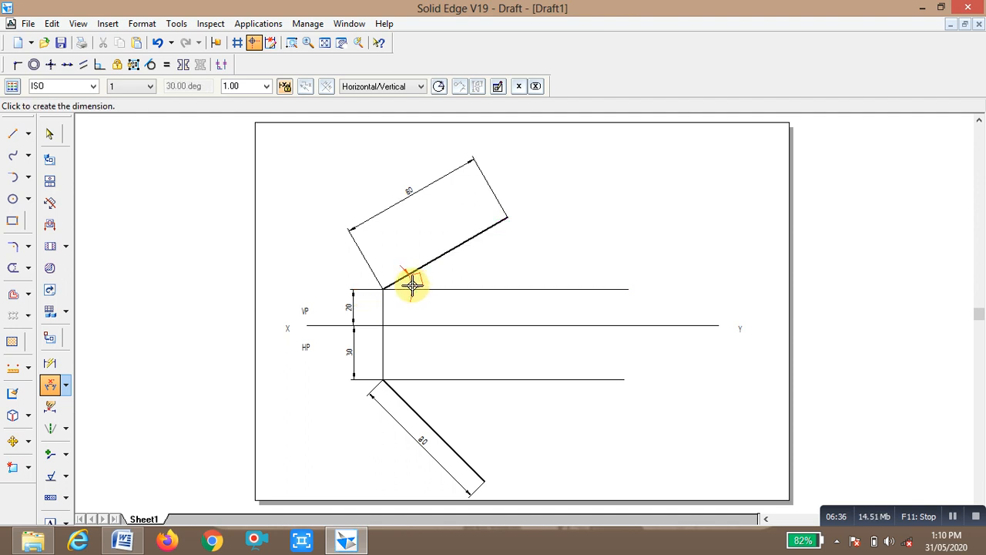
left_click(412, 285)
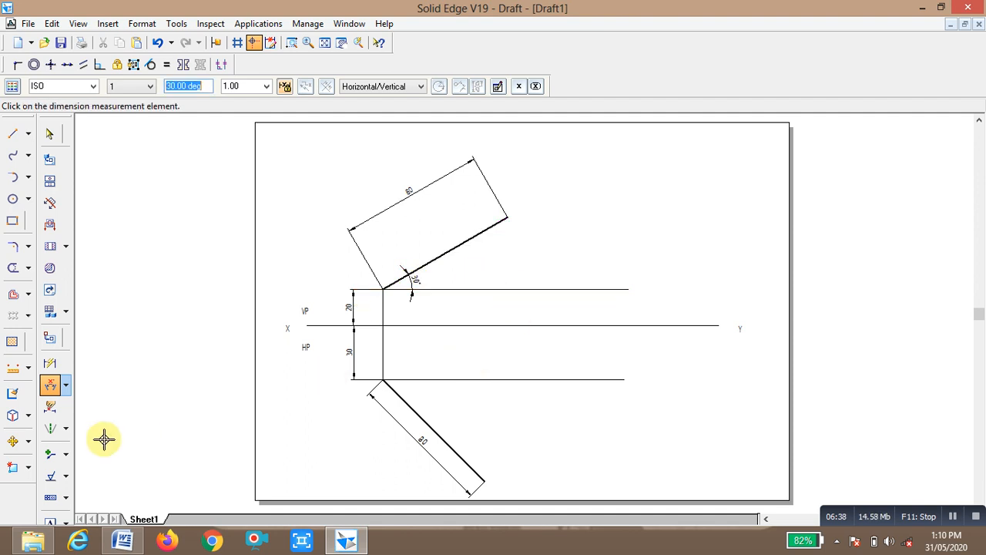
left_click(50, 385)
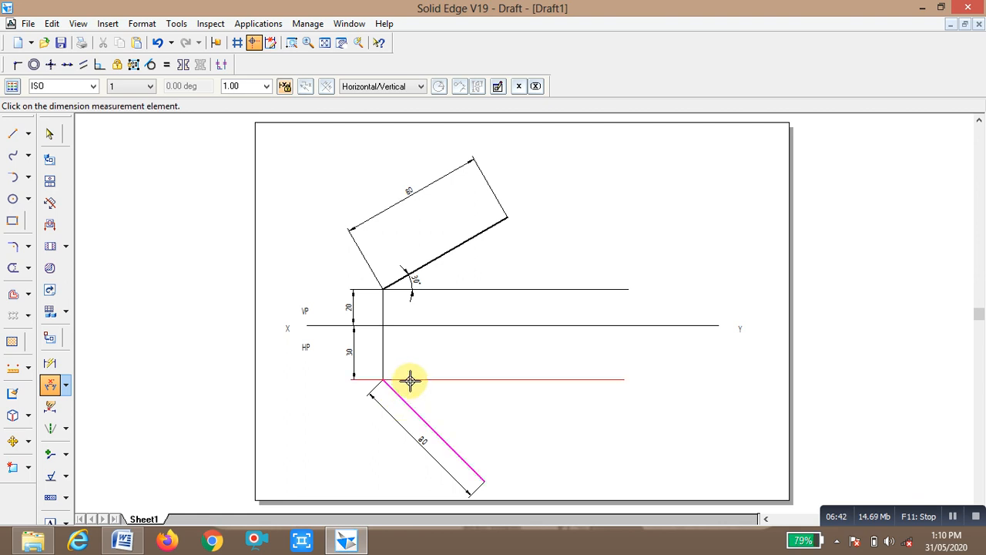
left_click(409, 379)
left_click(416, 393)
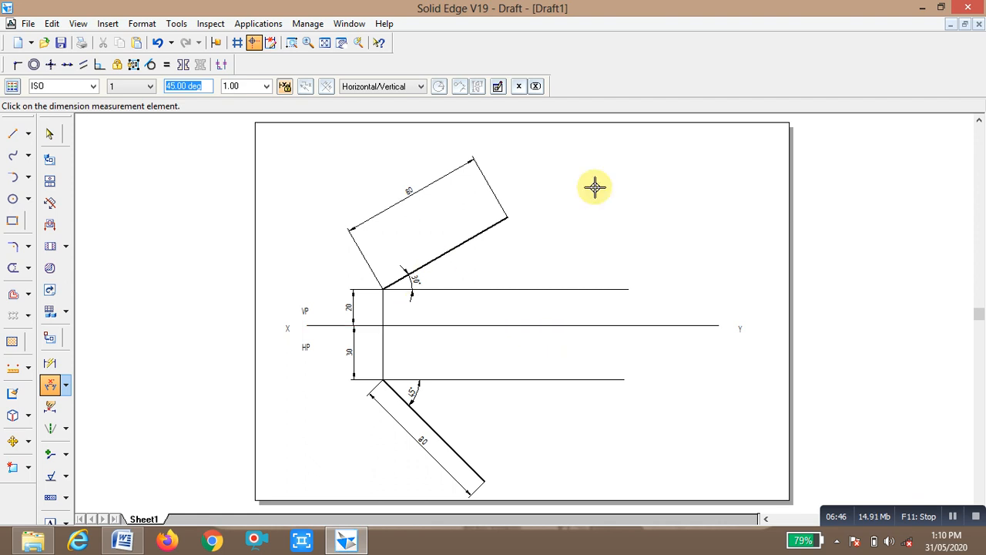
Step: Draw horizontal locus lines with 0.13 mm width through the free ends of the upper and lower inclined lines
left_click(17, 136)
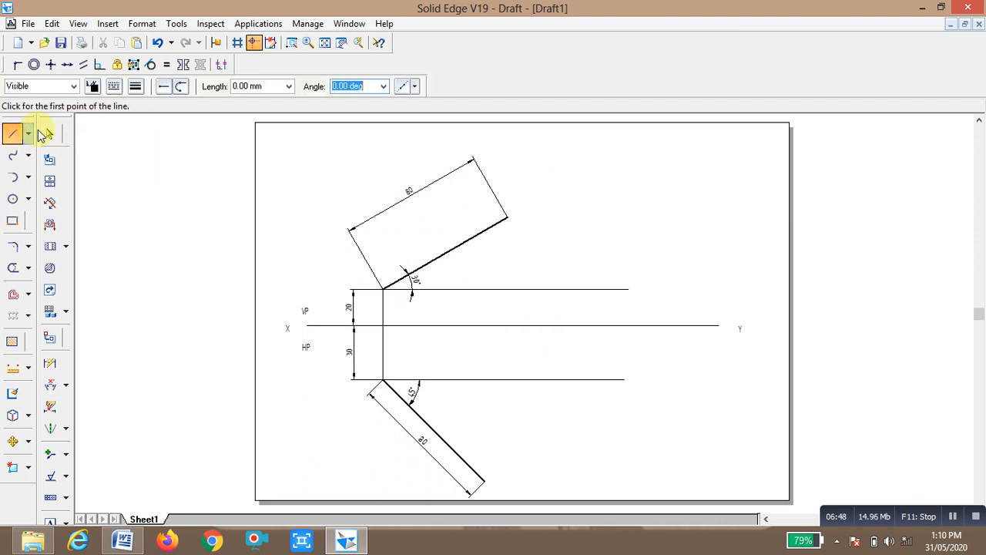
left_click(135, 88)
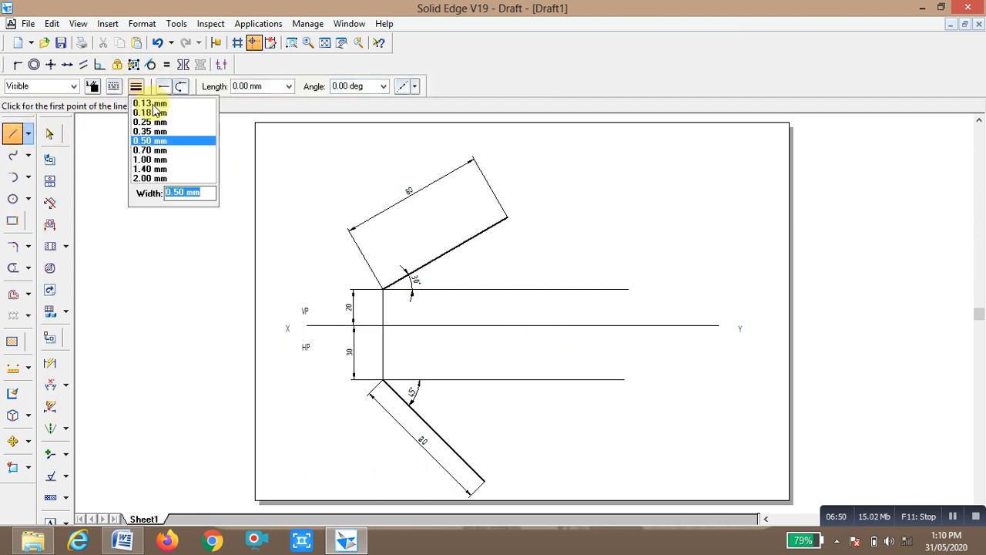
left_click(151, 104)
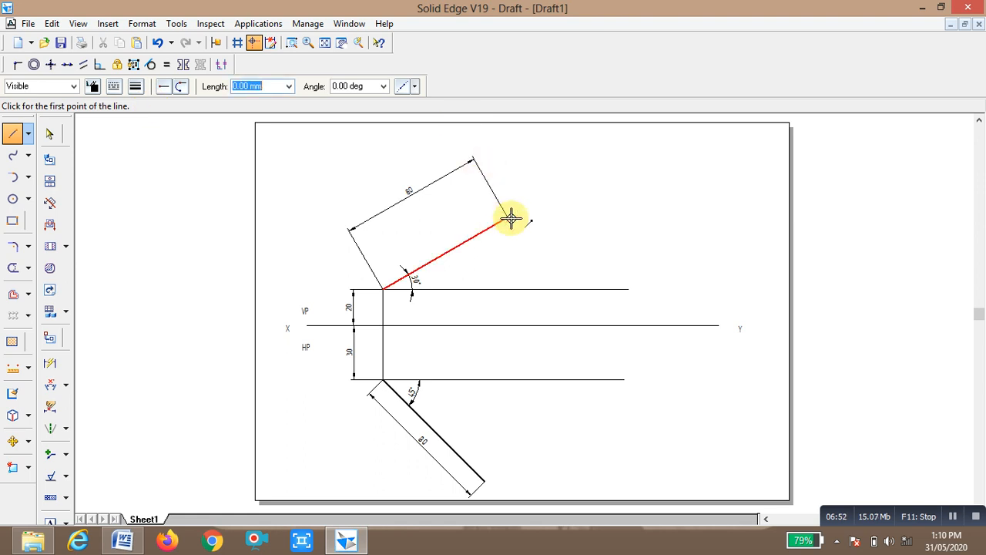
left_click(418, 218)
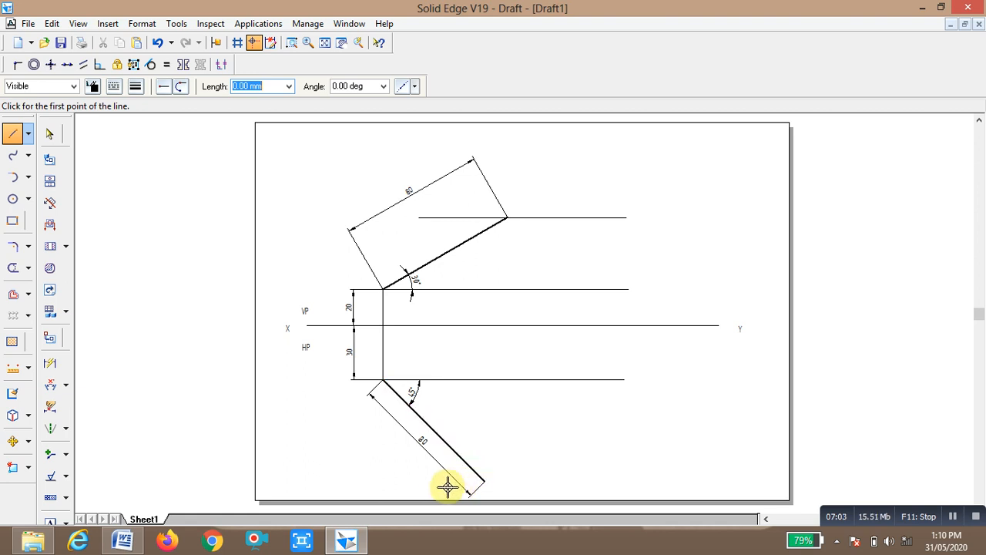
left_click(410, 482)
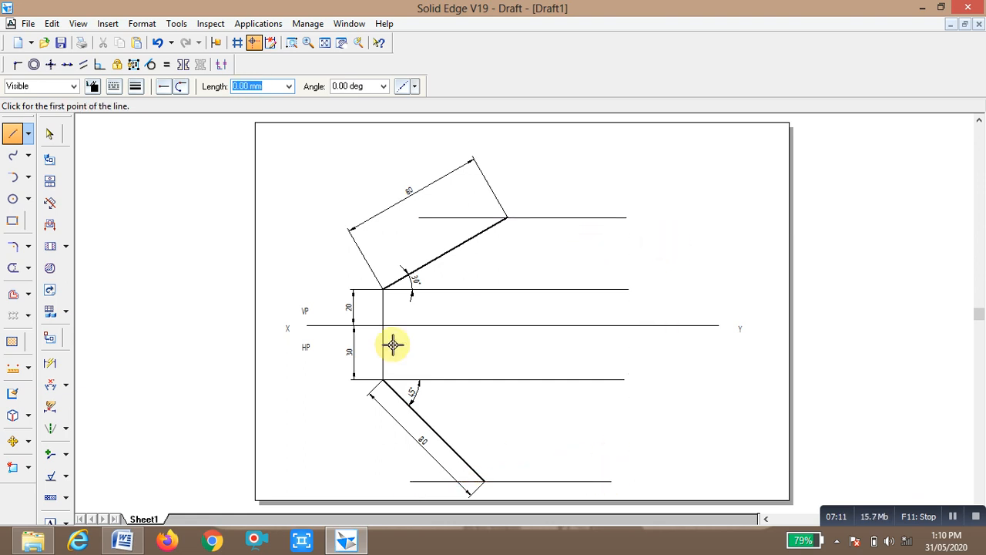
Step: Add the text LOCUS OF B above both the upper and the lower locus line near their Y-side ends
left_click(67, 522)
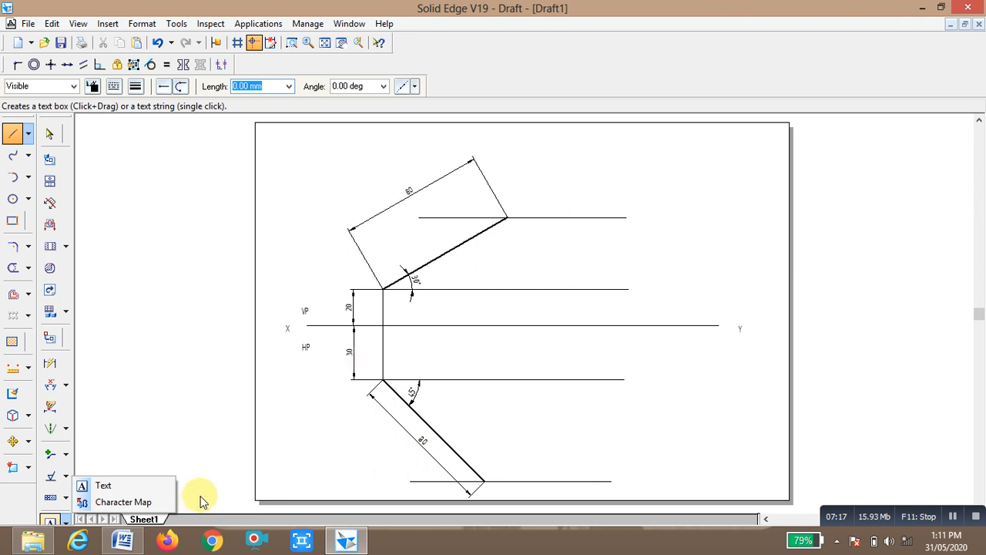
left_click(103, 486)
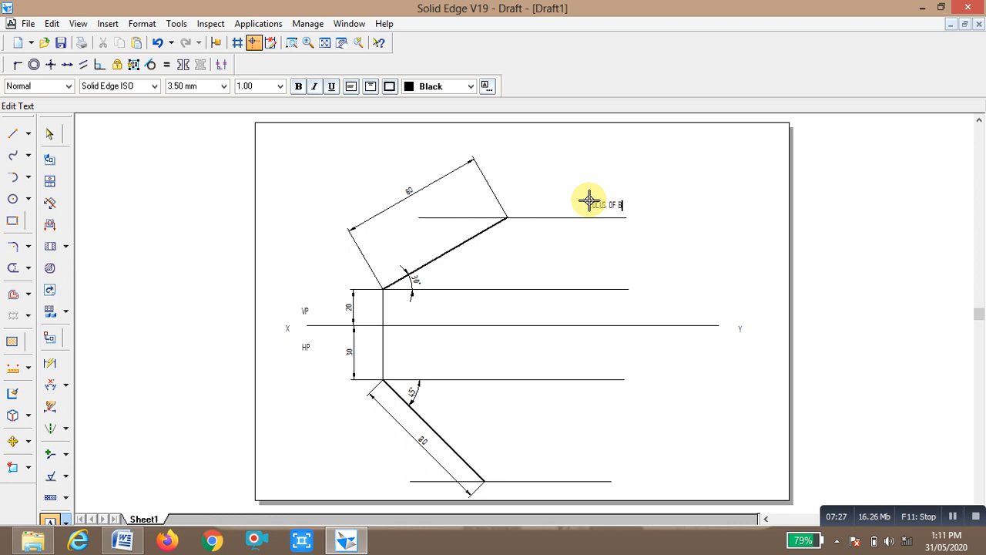
left_click(600, 471)
type("LOCUS OF B")
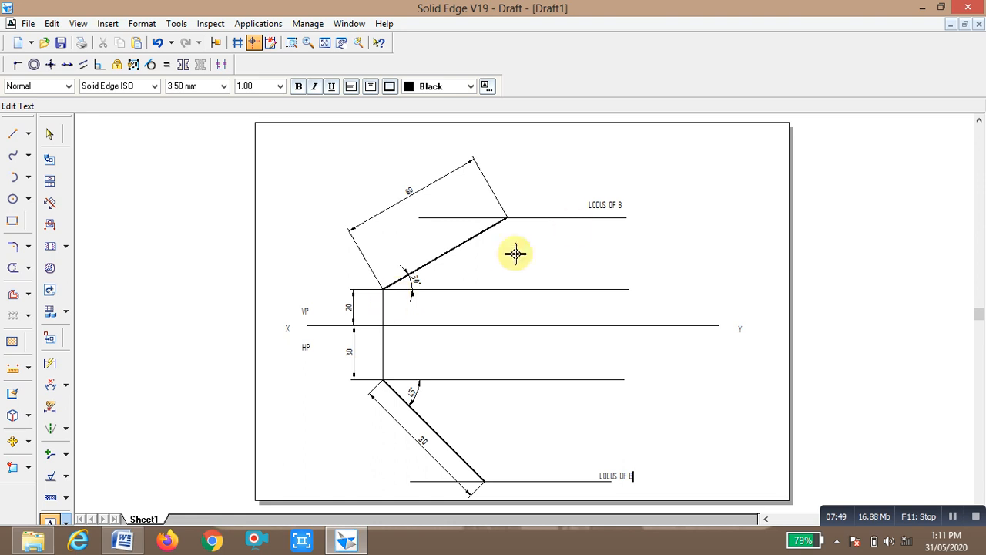
Step: Label the projector's upper end a' and its lower end a
left_click(64, 520)
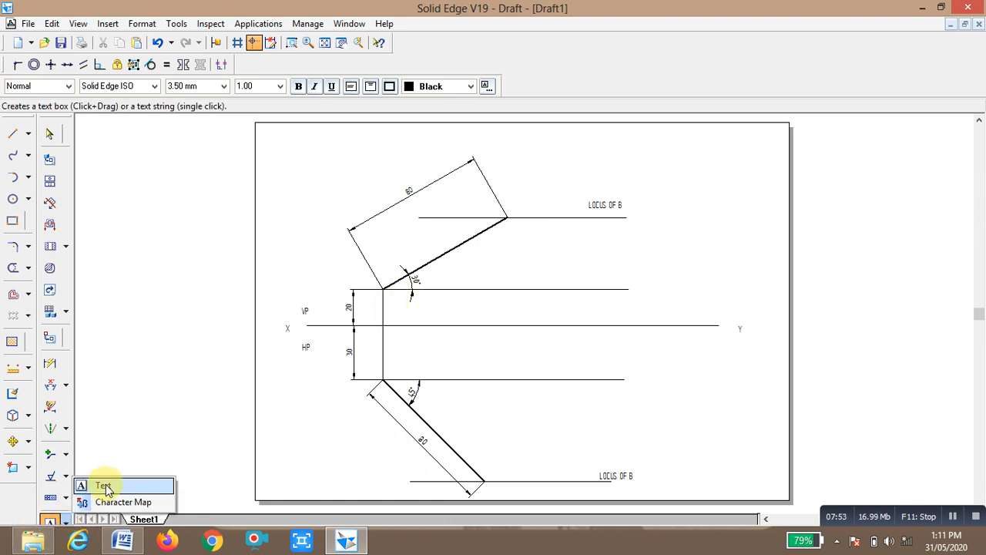
left_click(103, 486)
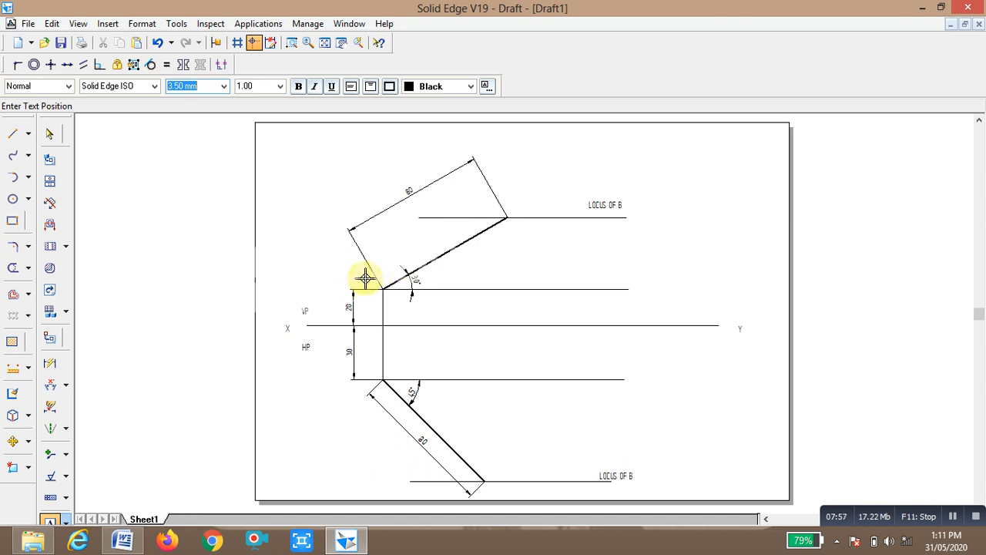
left_click(365, 278)
key("Caps_Lock")
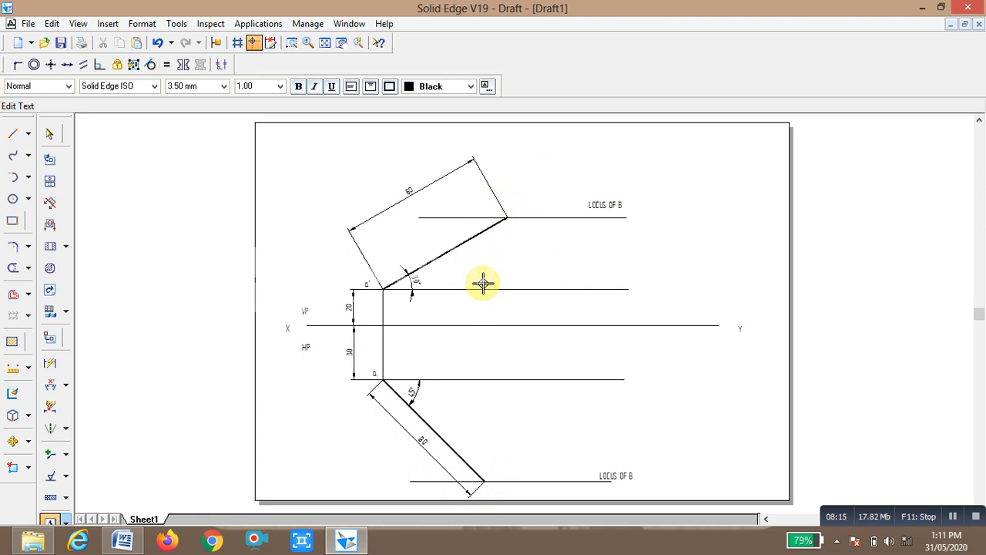
Step: Draw a 0.13 mm wide vertical line from the upper inclined line's free end down past the horizontal line through a'
left_click(21, 137)
left_click(136, 87)
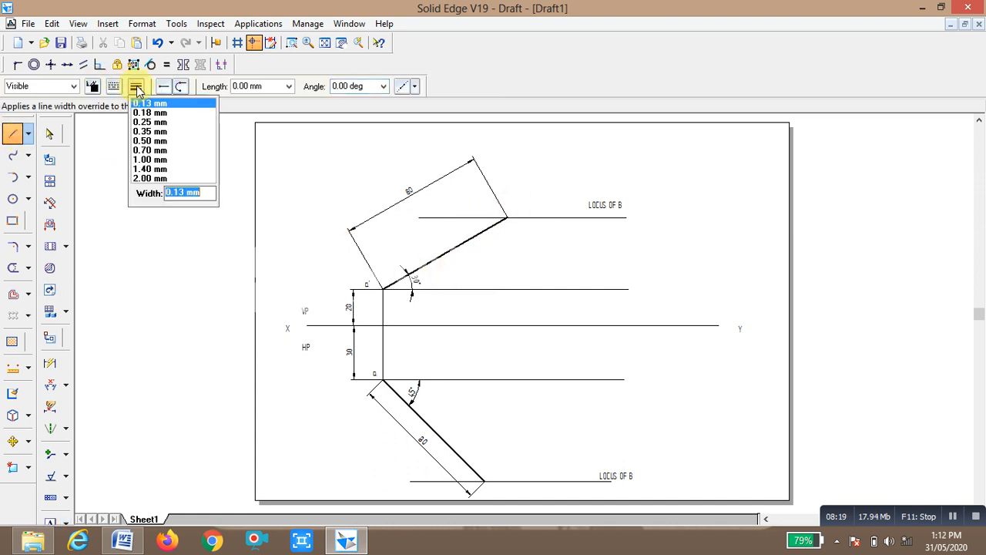
left_click(158, 104)
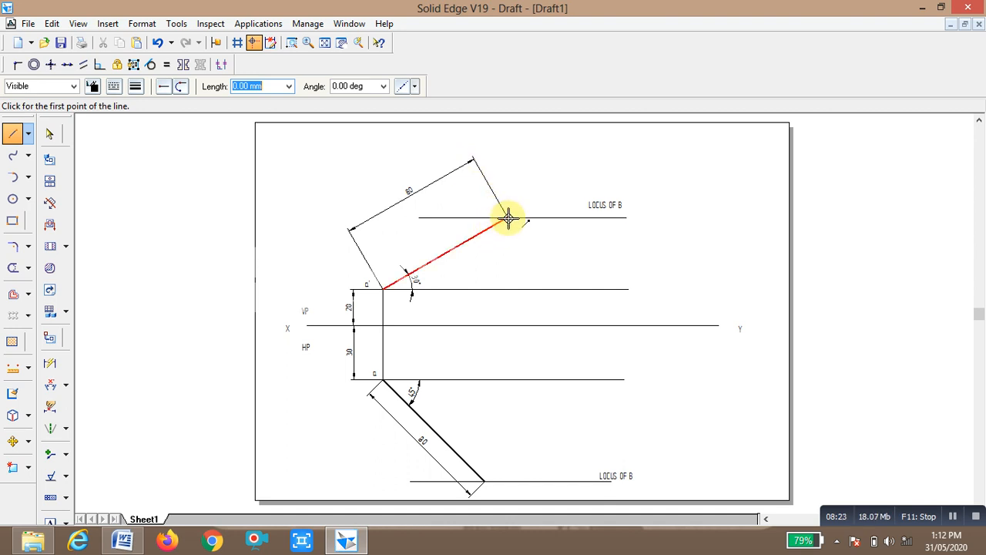
left_click(507, 218)
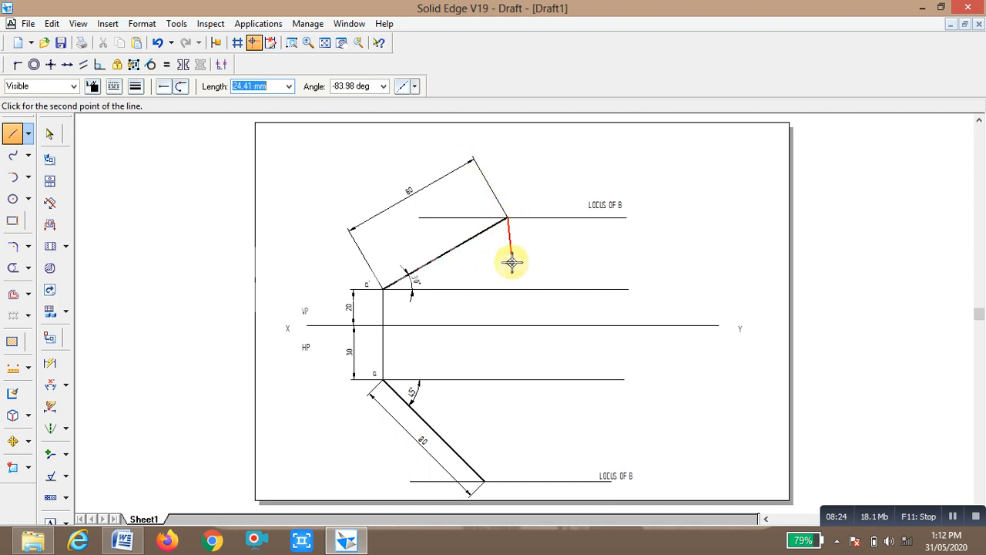
left_click(509, 308)
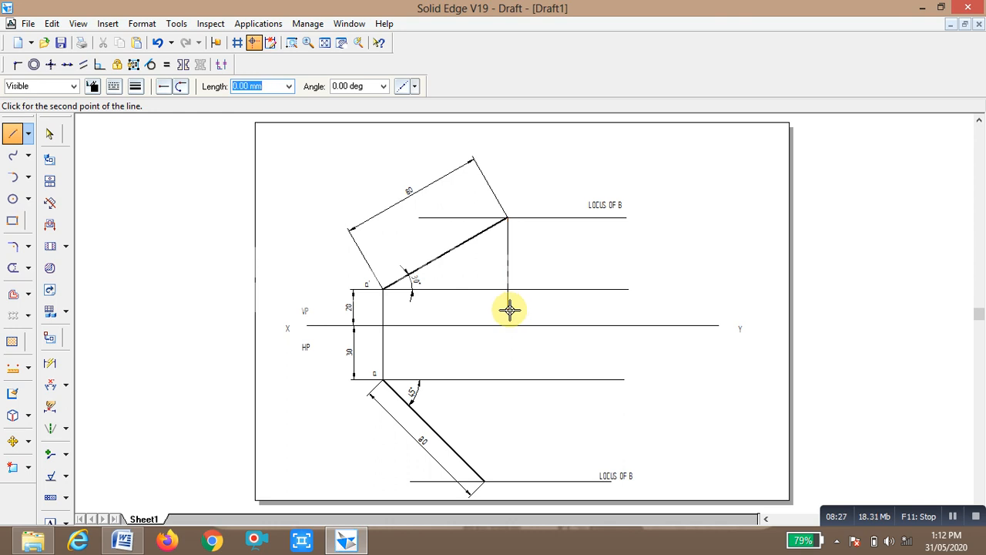
key("Escape")
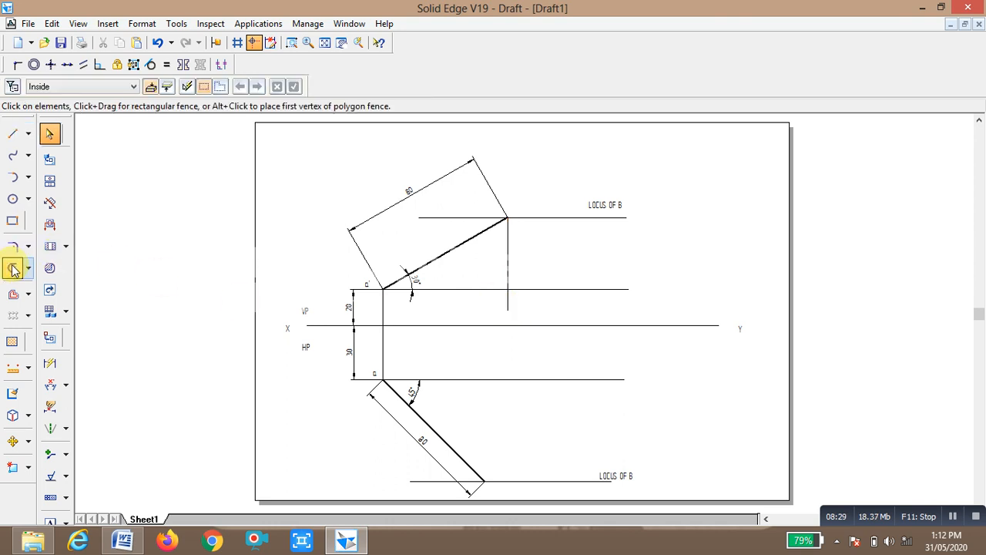
Step: Trim the new vertical line's overshoot back to the horizontal line through a'
left_click(12, 269)
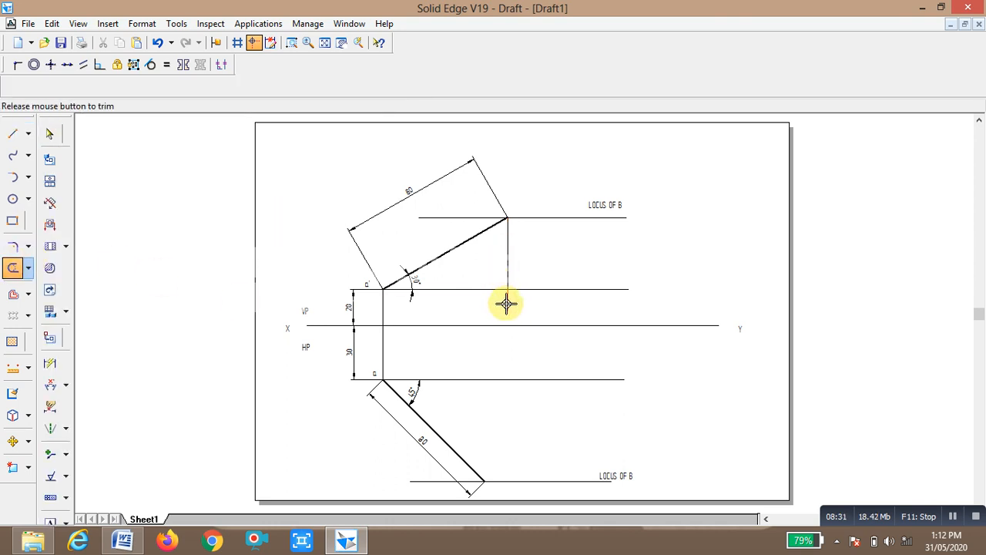
left_click_drag(506, 303, 506, 301)
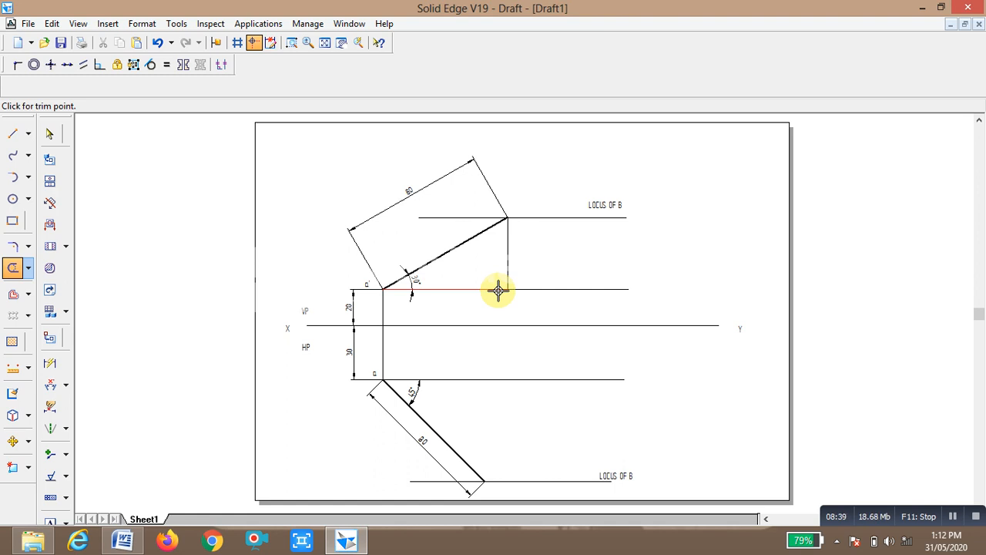
left_click(499, 290)
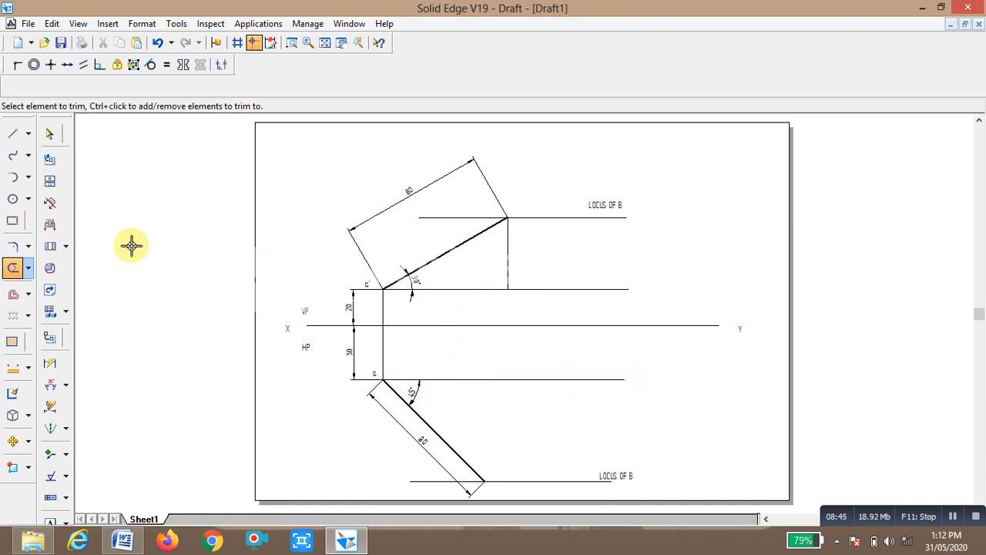
Step: Extend the vertical line downward across the XY line to the horizontal line through a
left_click(29, 270)
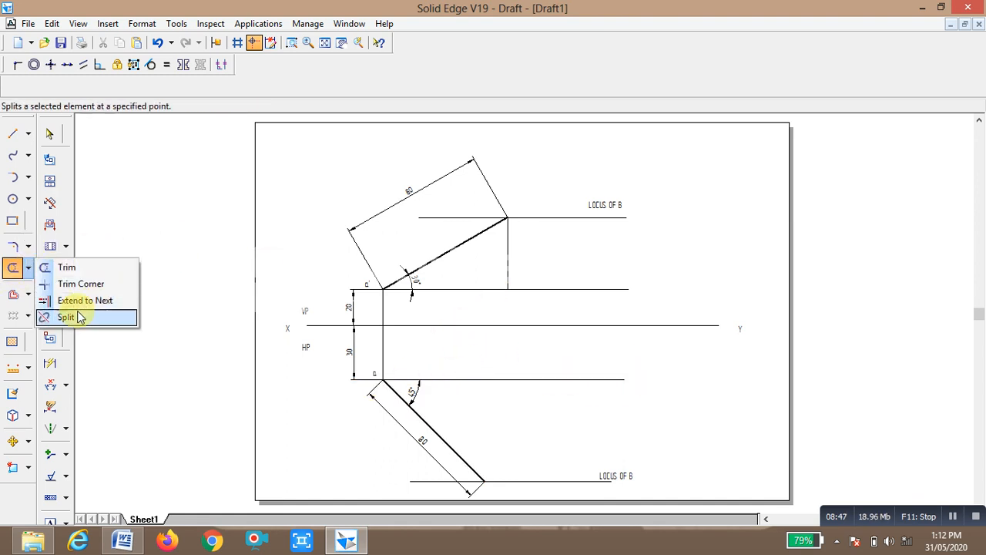
left_click(96, 299)
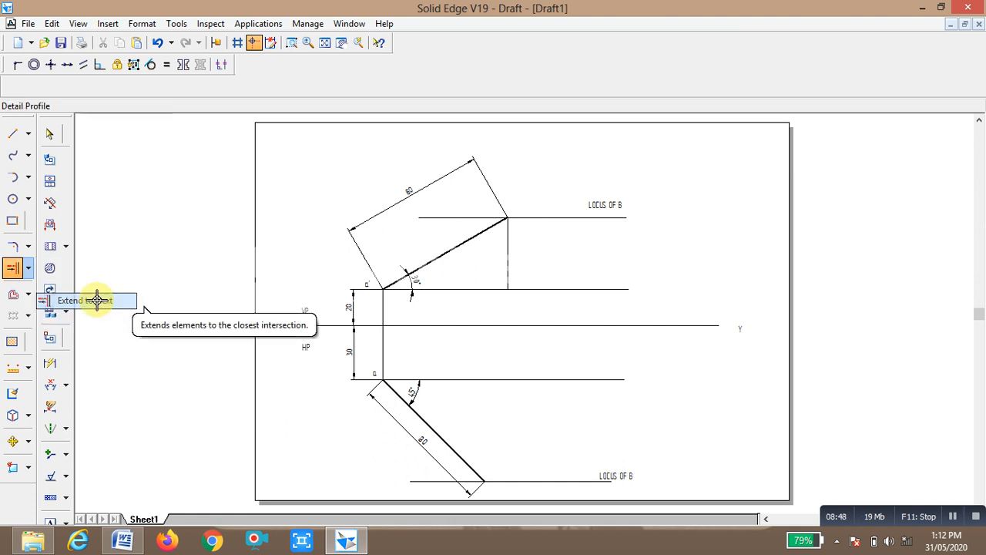
left_click(507, 273)
left_click(507, 302)
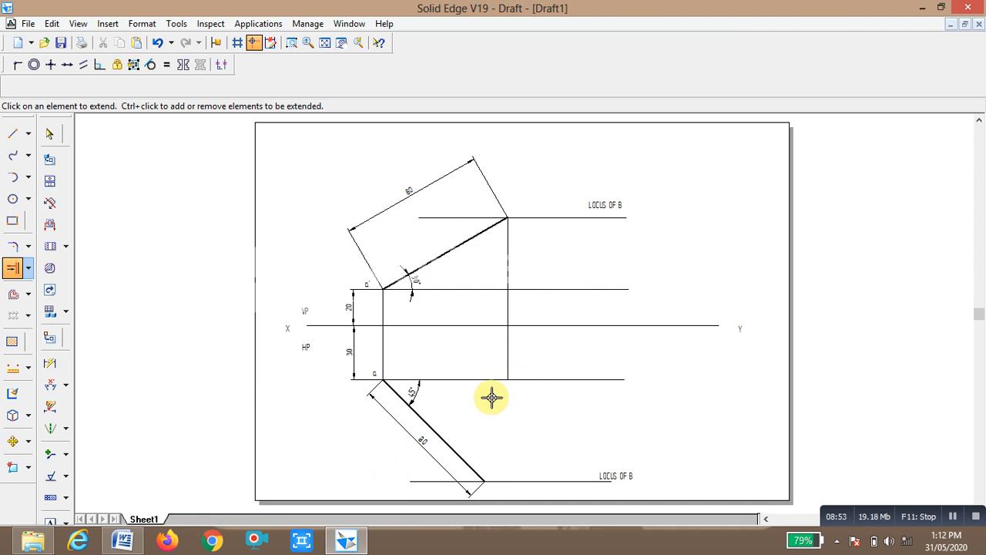
Step: Draw an arc centred on a from the vertical line's foot past the lower locus line and trim its overshoot there
left_click(30, 180)
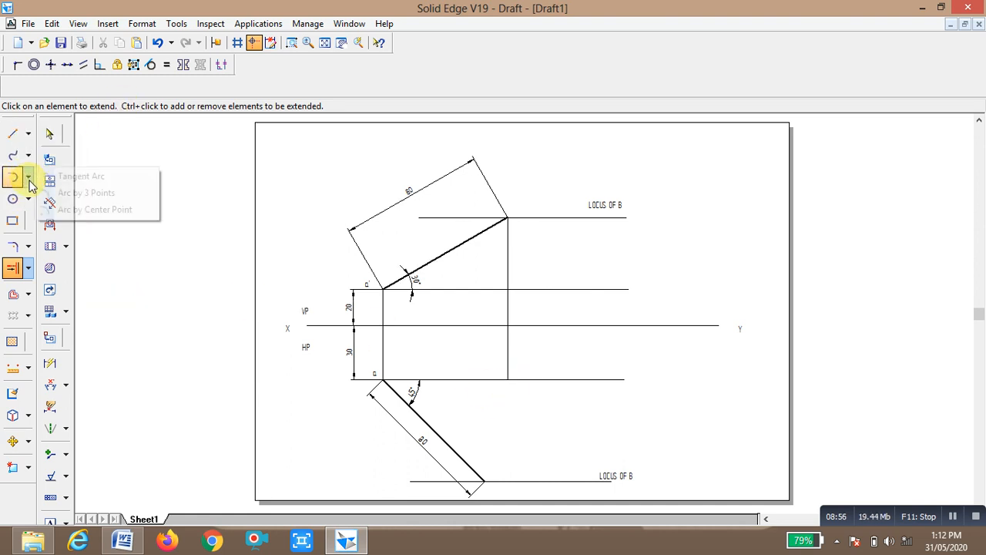
left_click(97, 215)
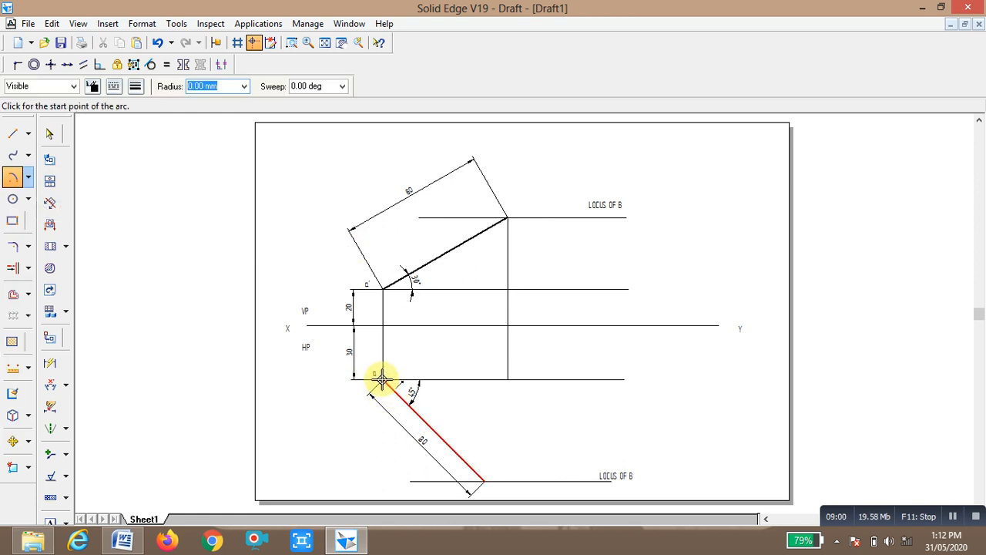
left_click(507, 379)
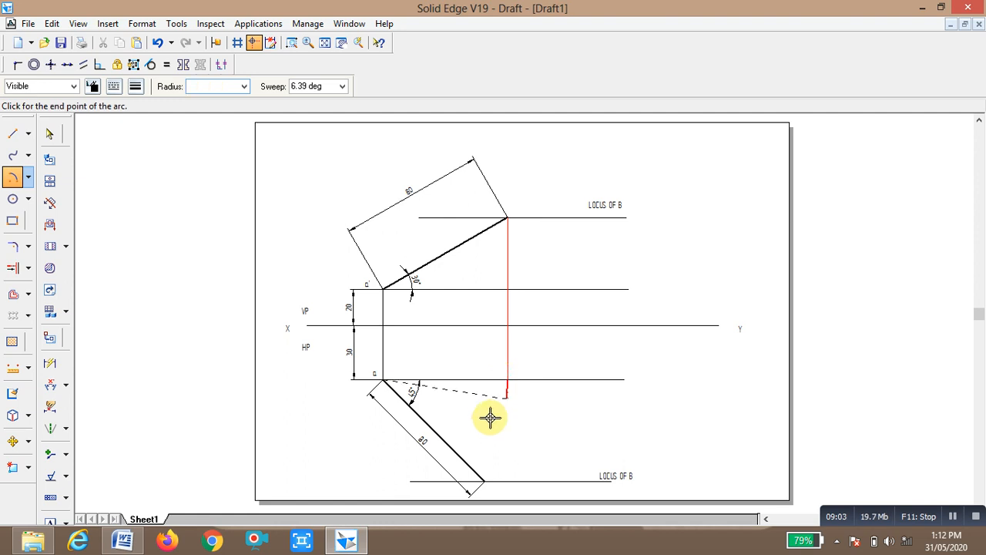
left_click(428, 504)
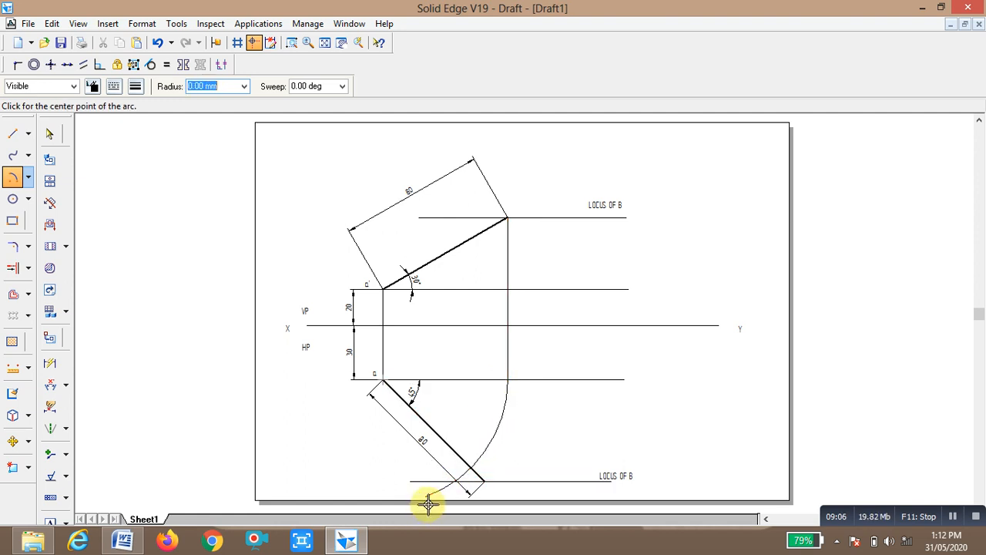
left_click(28, 269)
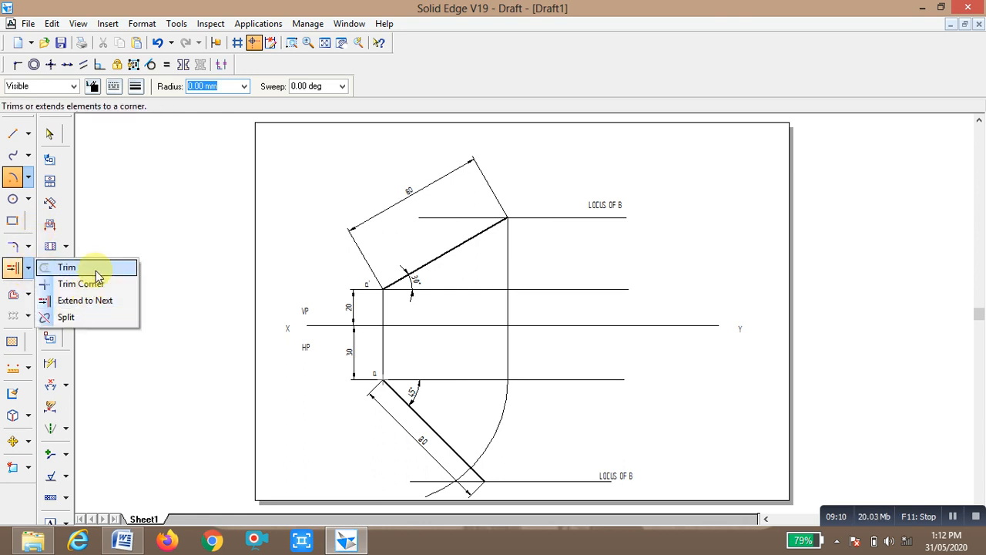
left_click(91, 268)
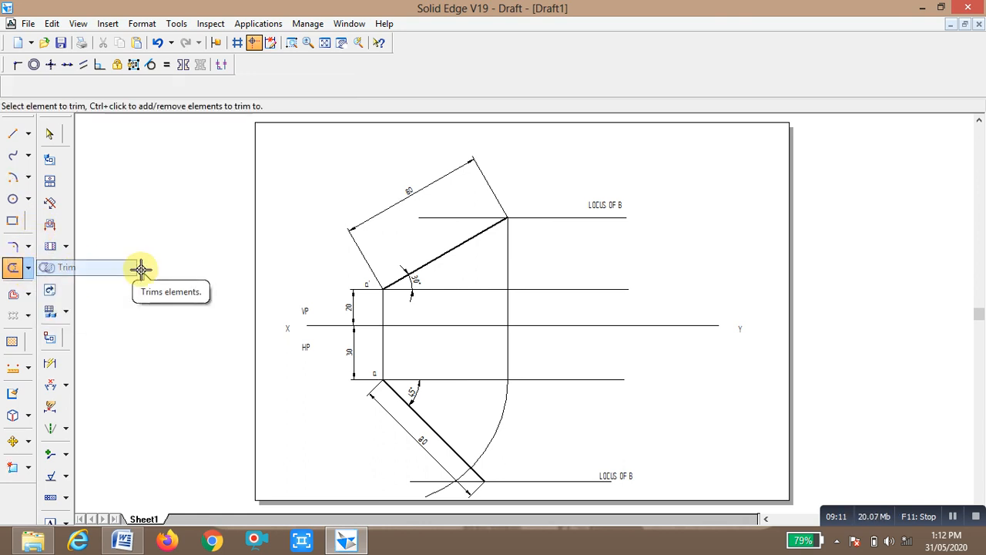
left_click(438, 489)
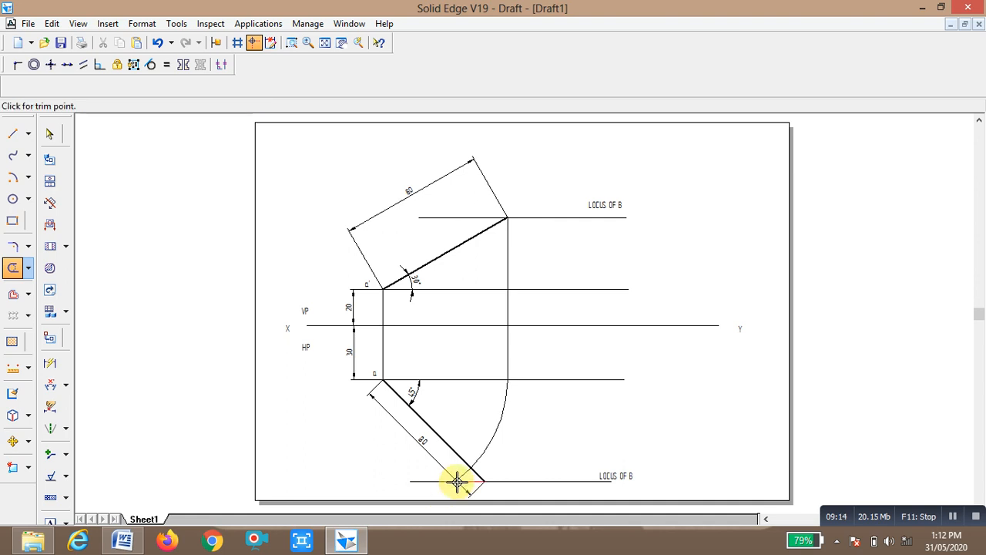
Step: Delete the 80 mm length dimension of the lower inclined line
left_click(50, 135)
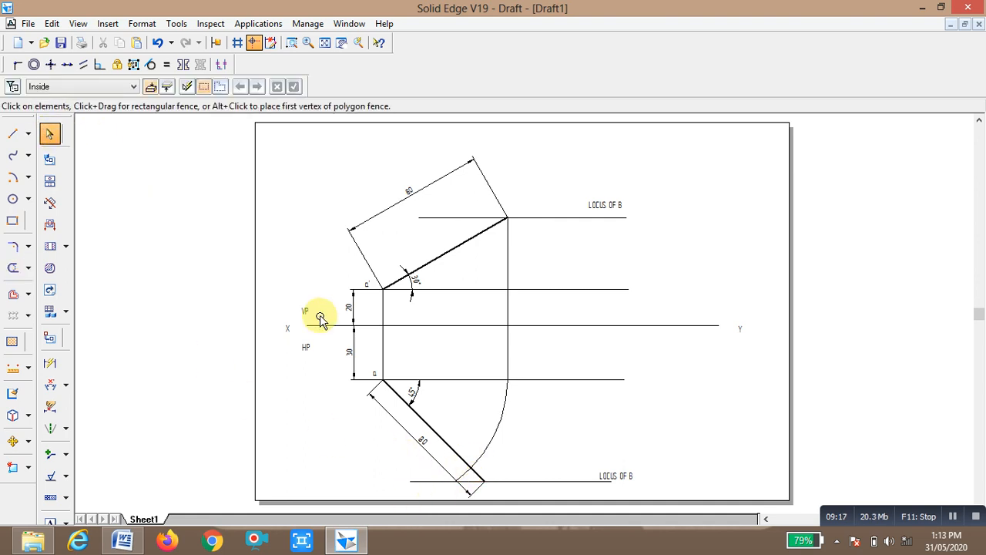
left_click(422, 449)
key("Delete")
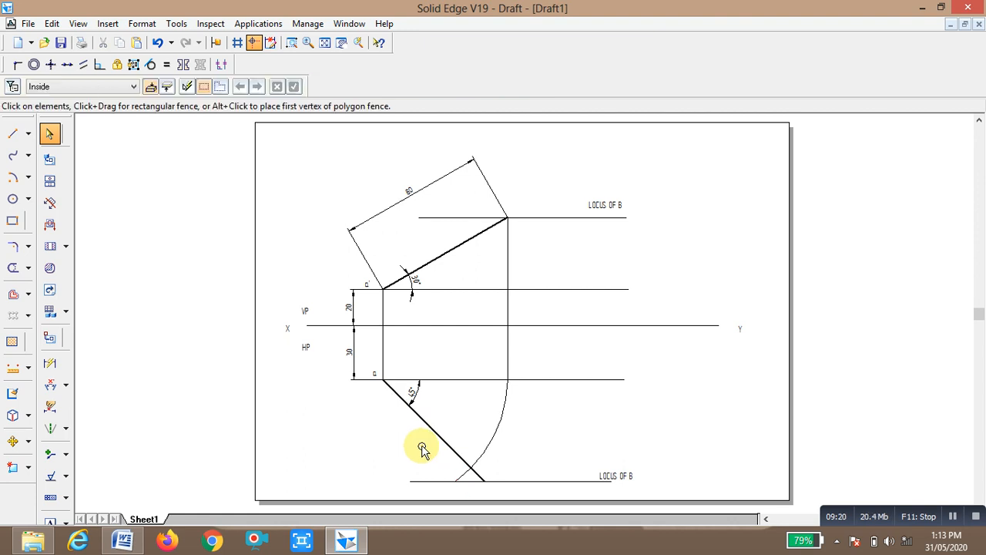
left_click(14, 133)
left_click(136, 87)
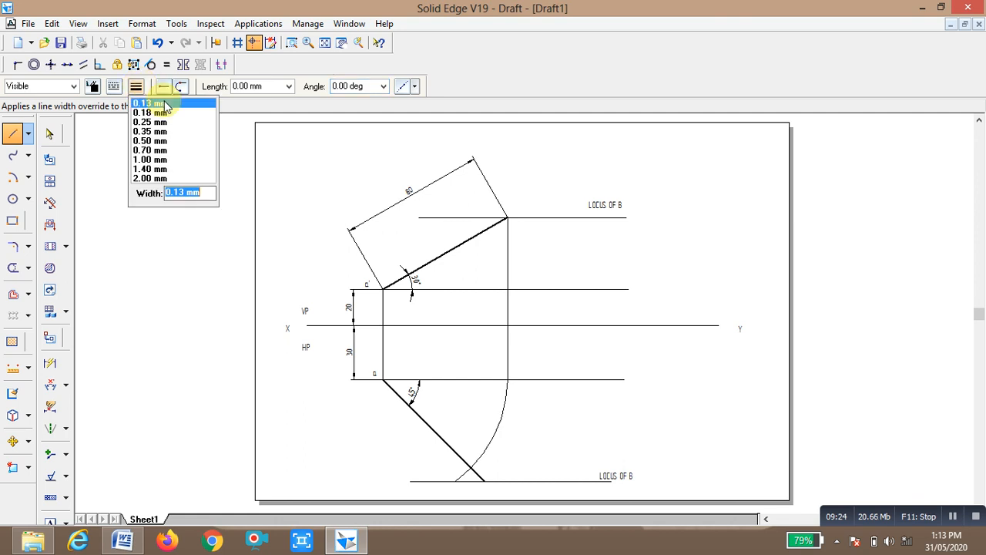
left_click(158, 142)
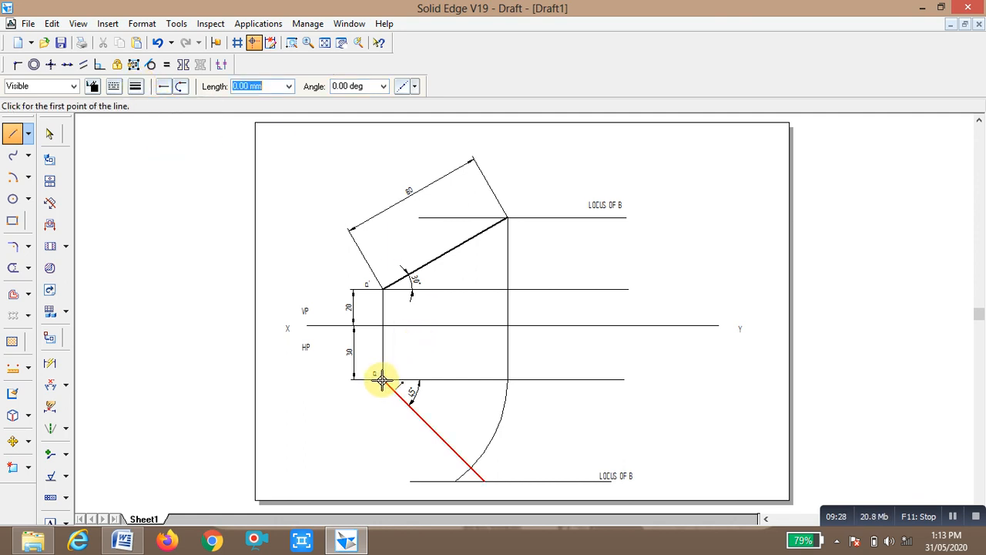
left_click(463, 453)
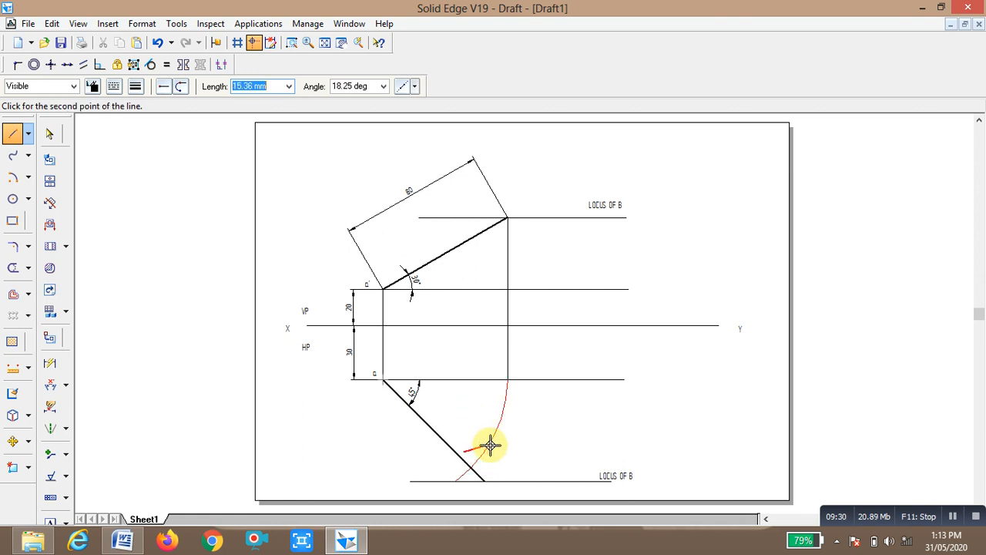
left_click(485, 453)
key("Escape")
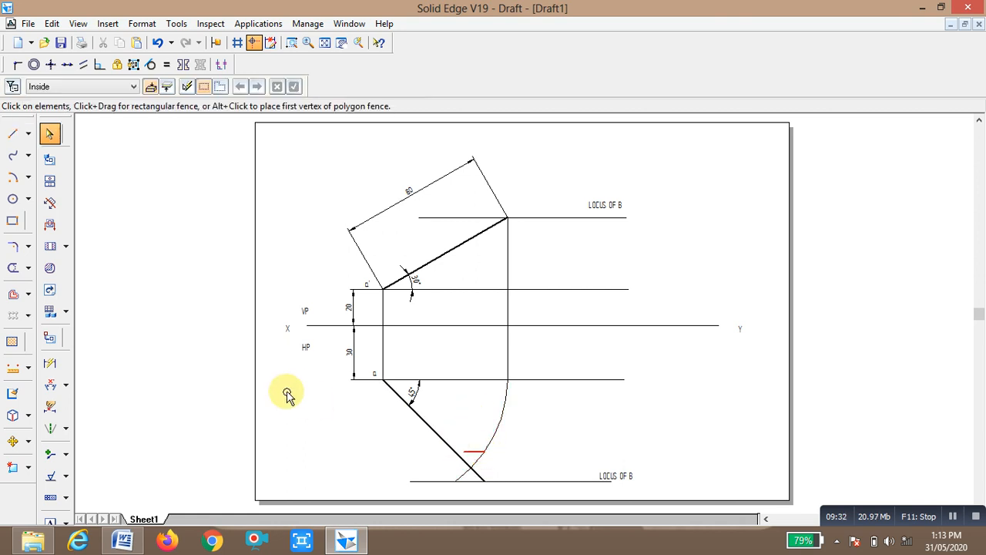
left_click(157, 43)
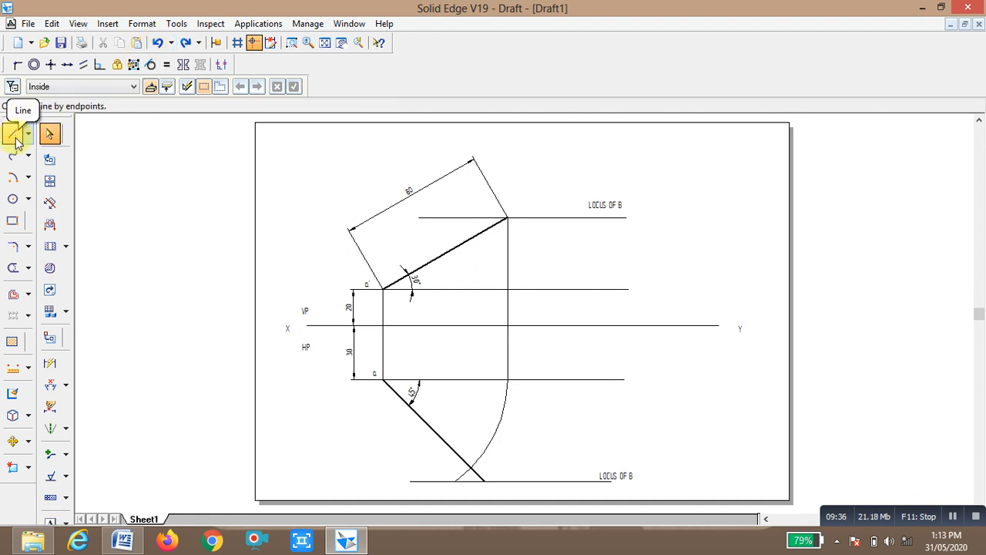
Step: Draw a 0.50 mm wide line from the arc's end on the lower locus line to point a
left_click(15, 137)
left_click(137, 87)
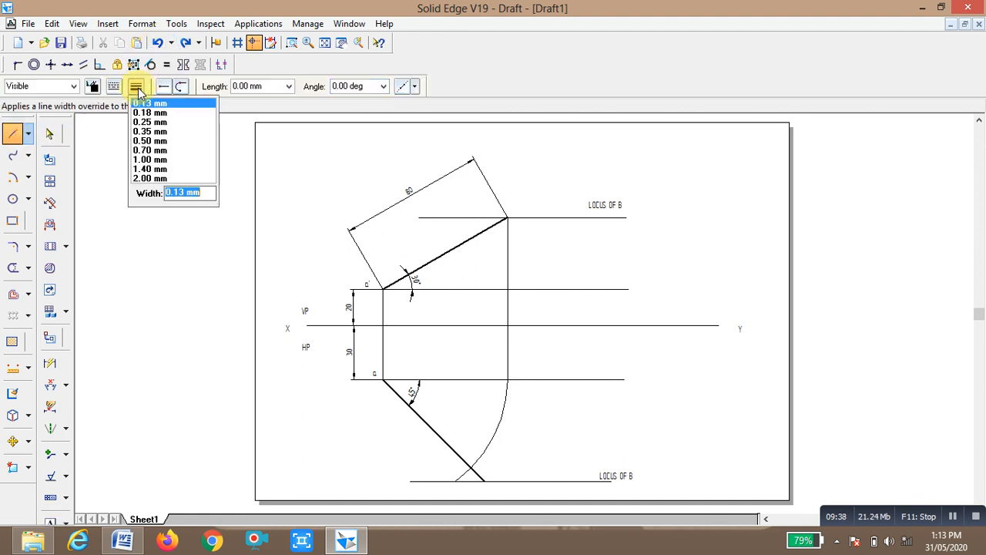
left_click(149, 140)
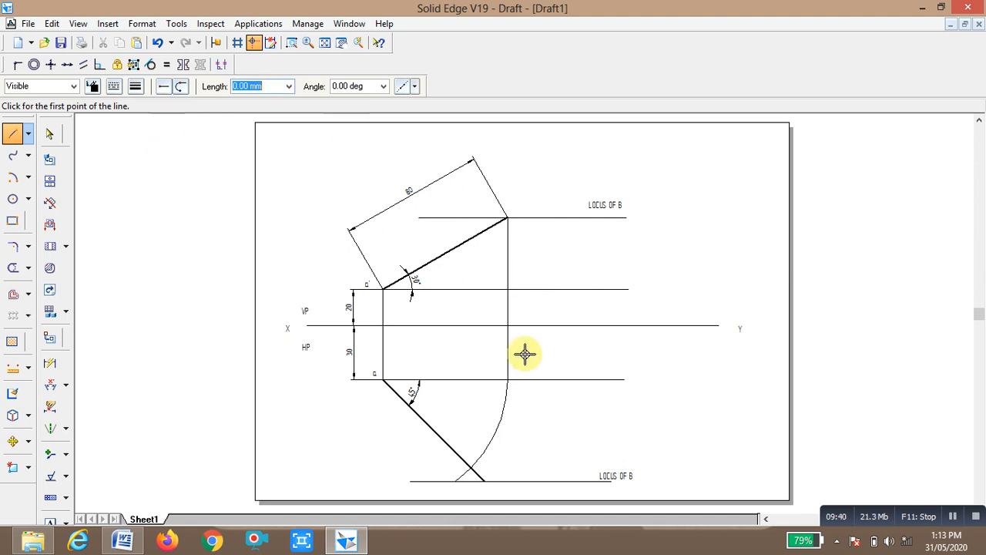
left_click(455, 481)
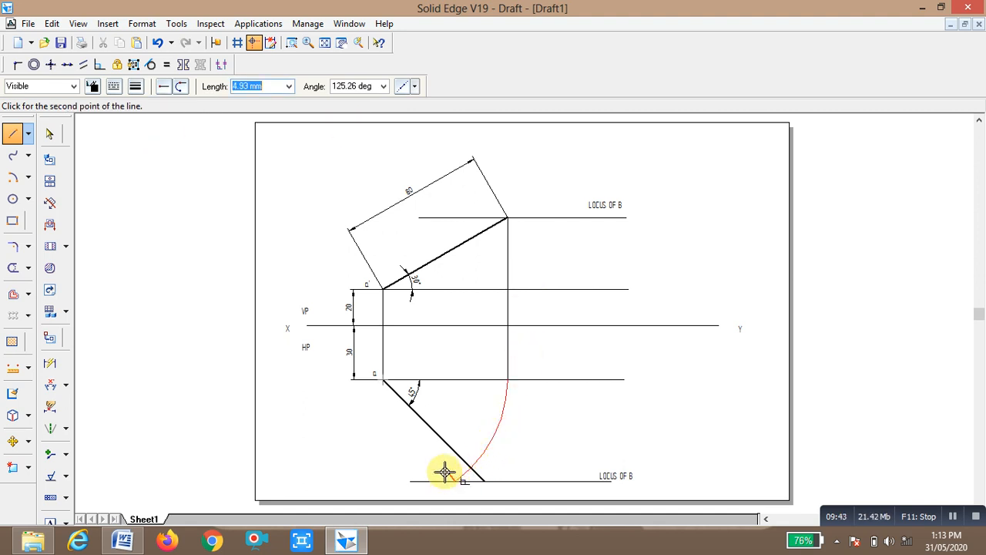
left_click(380, 379)
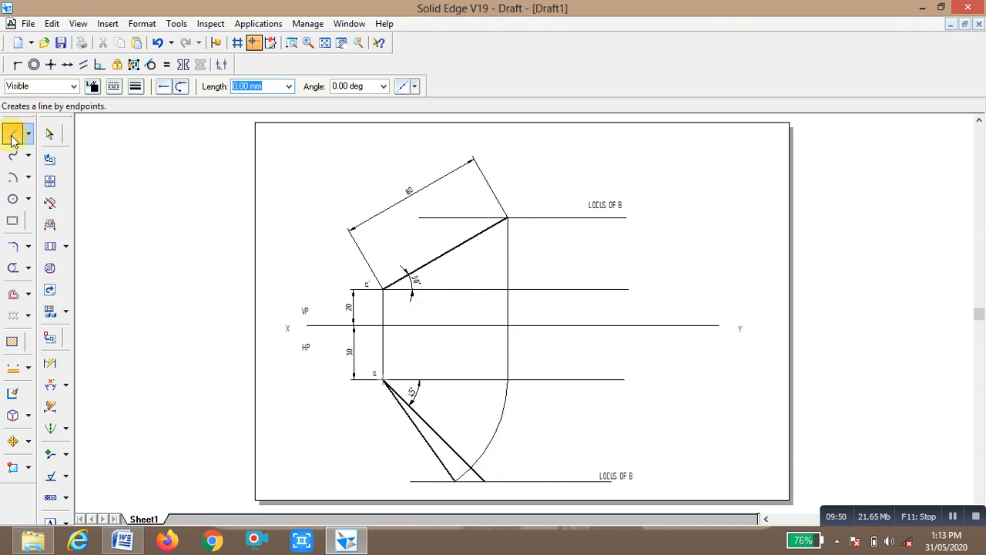
Step: Draw a 0.13 mm wide vertical line from the 45° line's free end upward and trim it at the horizontal line through a'
key("Tab")
left_click(134, 88)
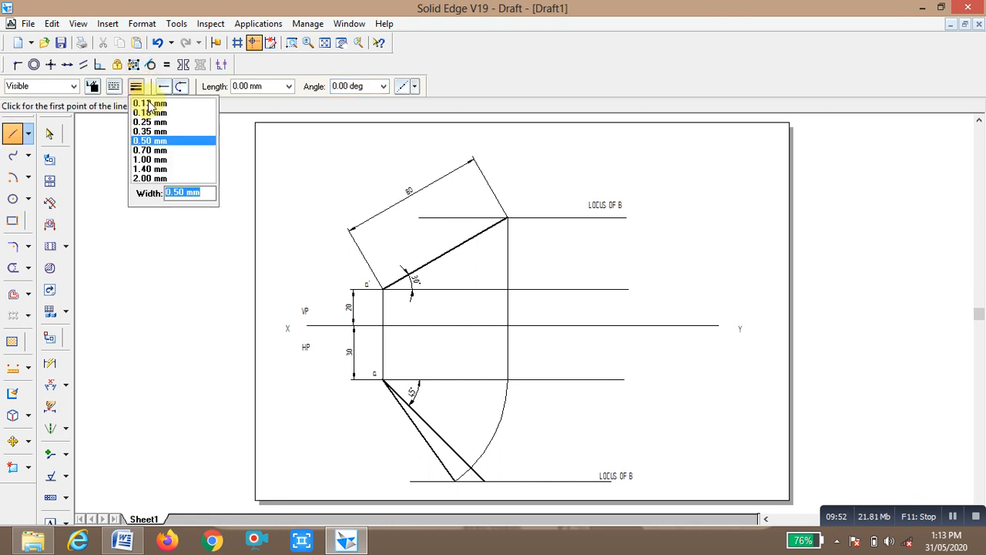
left_click(156, 104)
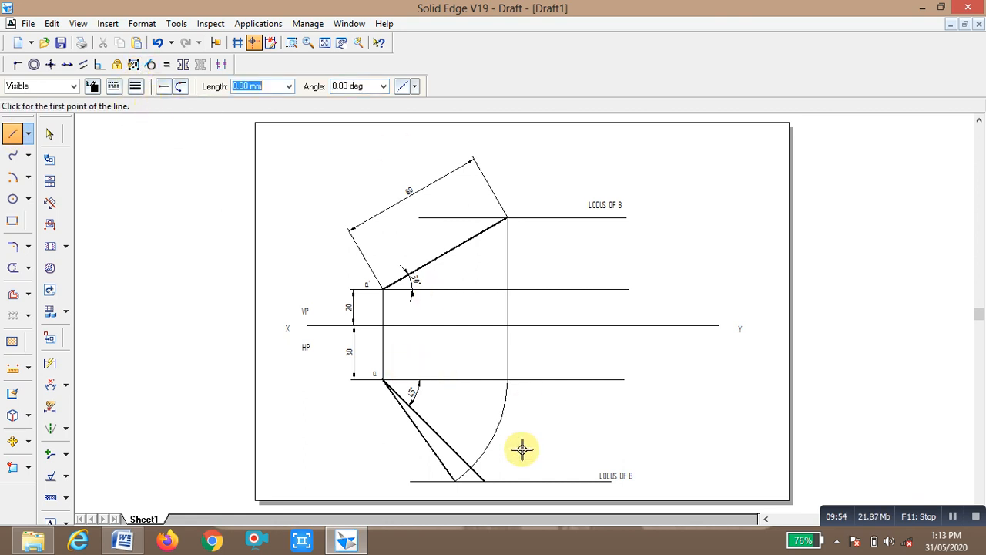
left_click(484, 480)
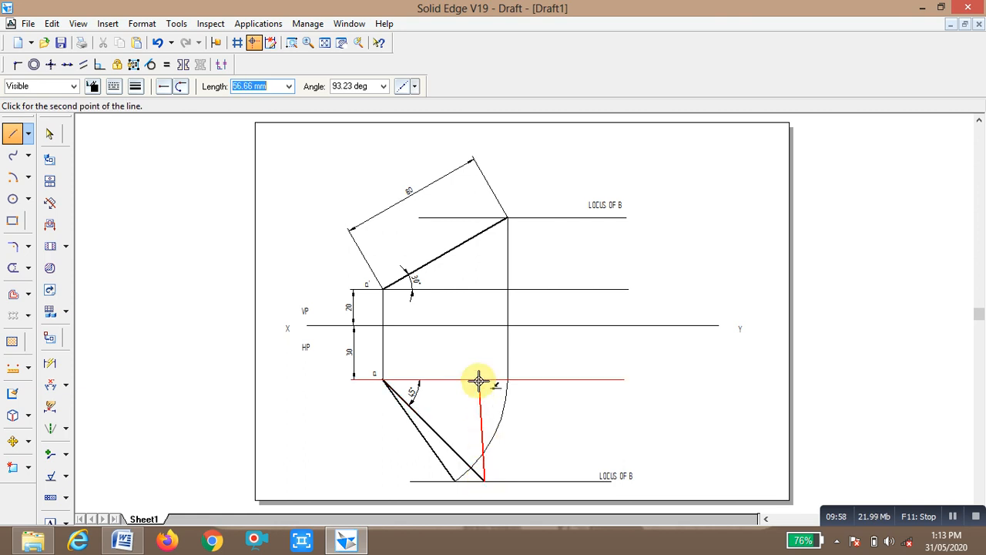
left_click(484, 274)
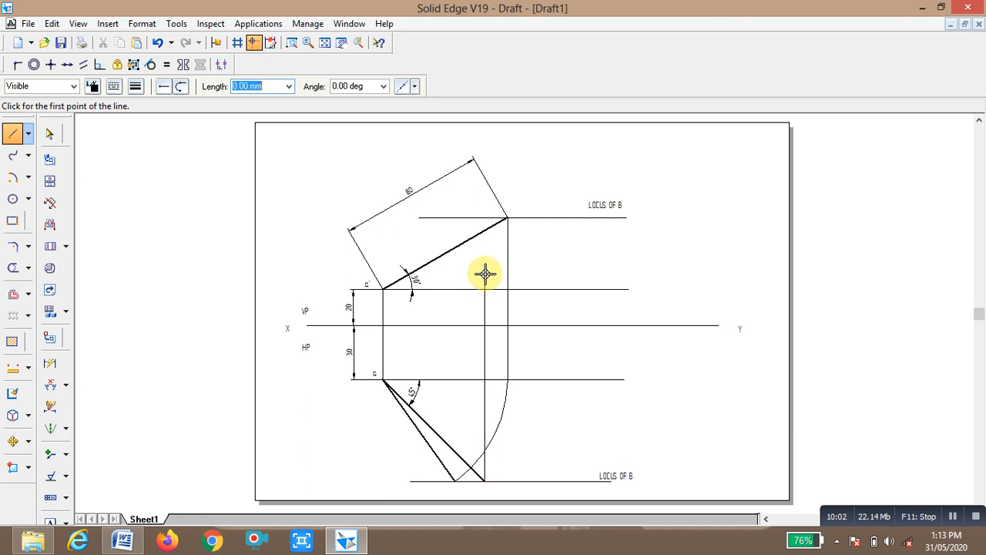
left_click(13, 267)
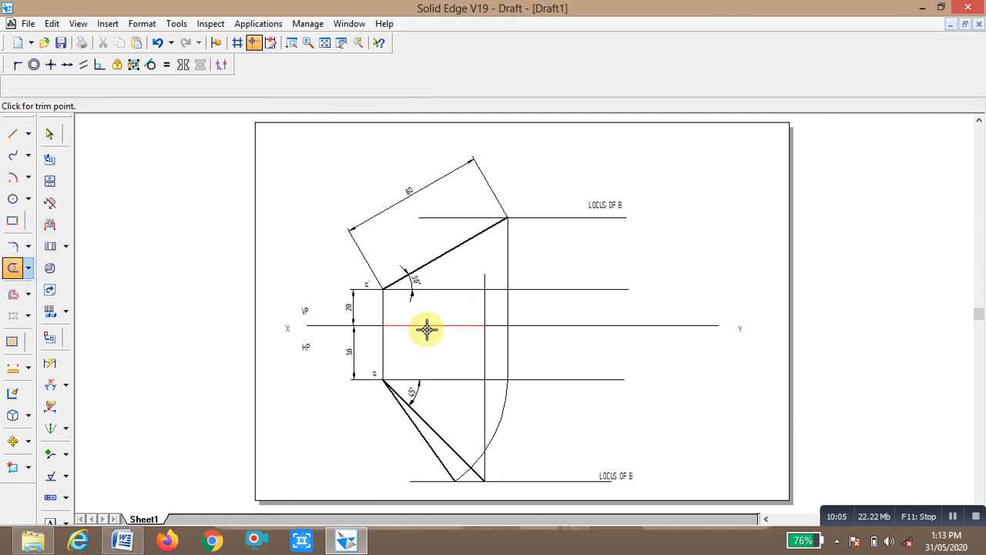
left_click(485, 275)
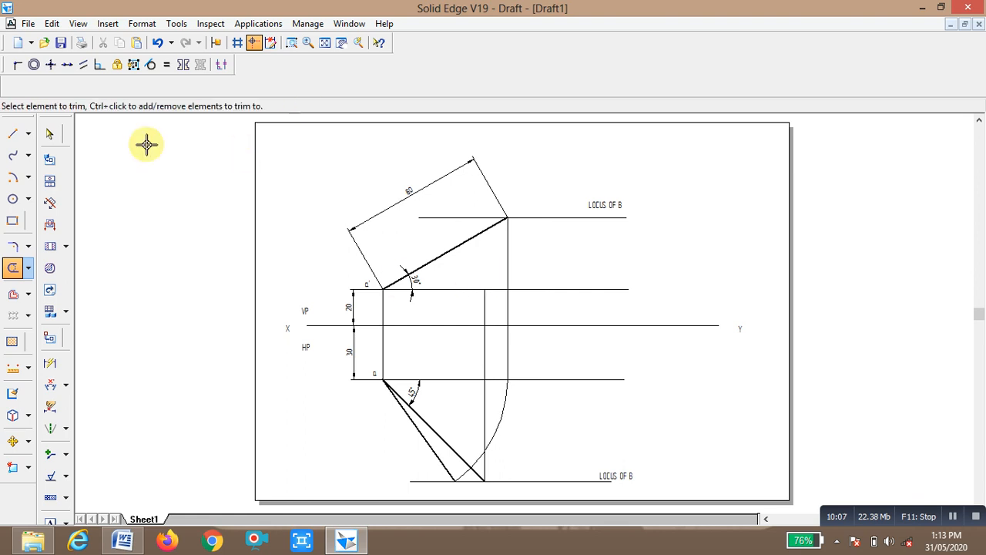
Step: Draw an arc centred on a' from the vertical line's upper end past the upper locus line and trim its overshoot there
left_click(27, 177)
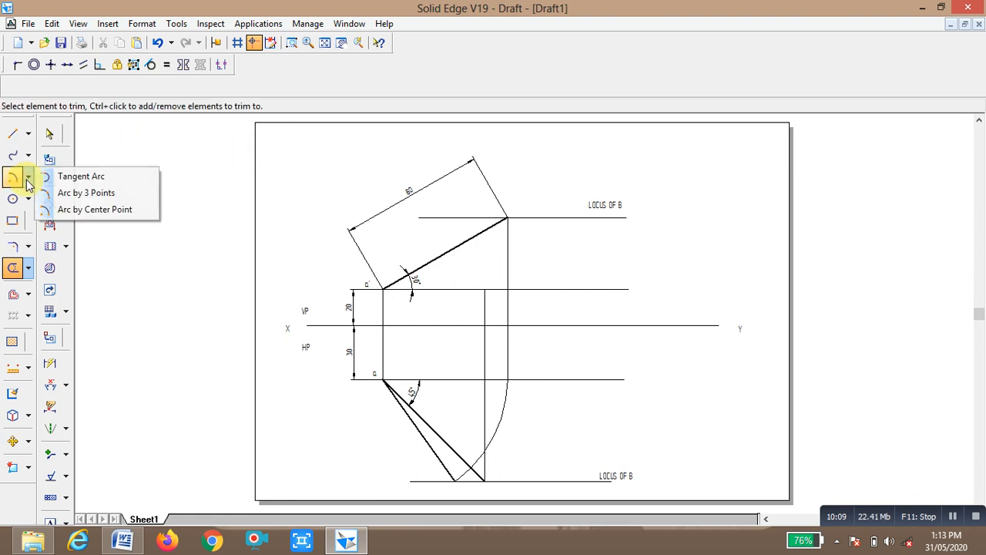
left_click(87, 209)
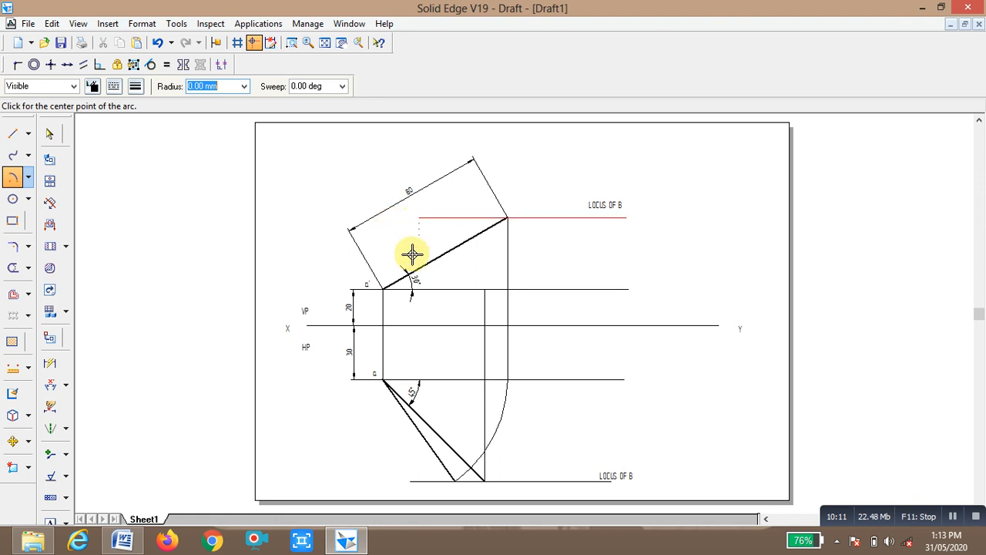
left_click(382, 288)
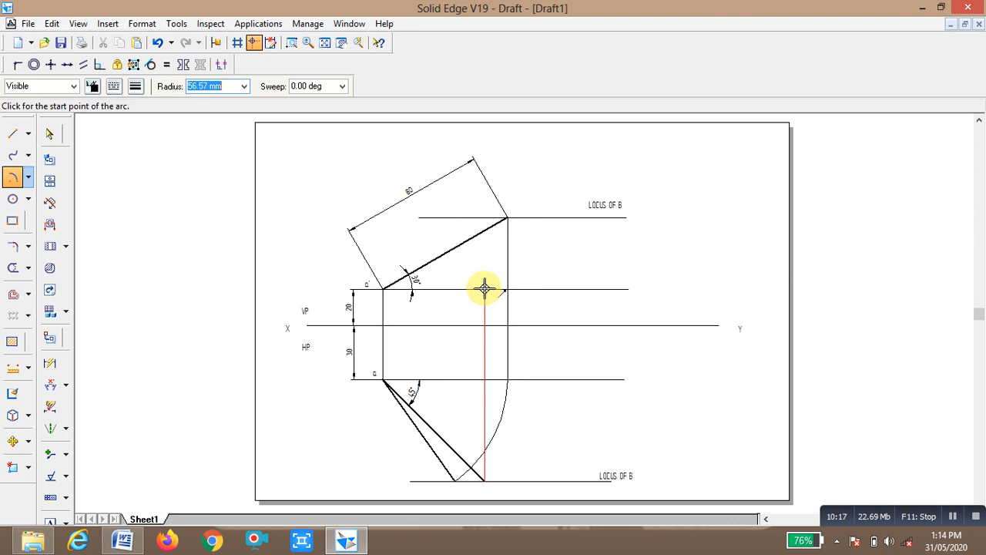
left_click(433, 198)
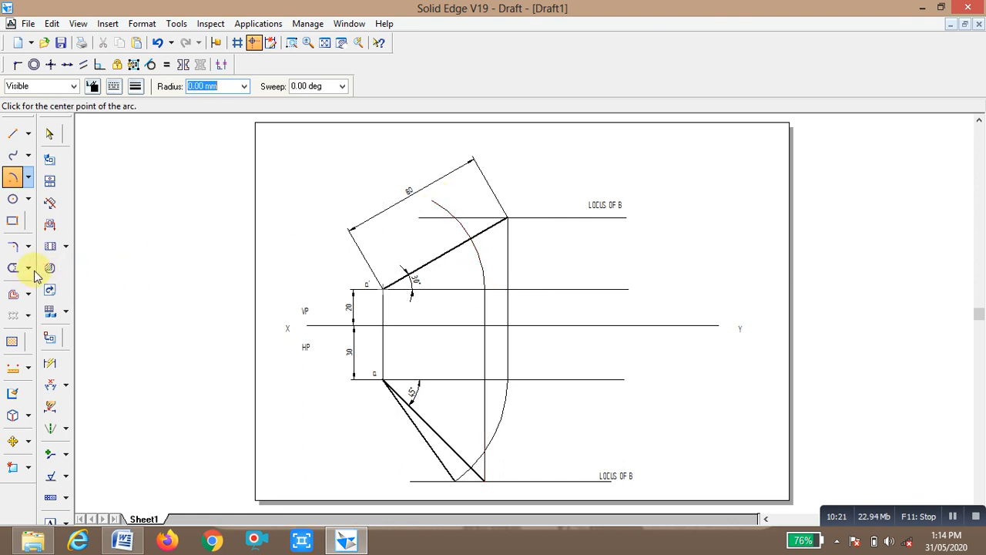
left_click(15, 268)
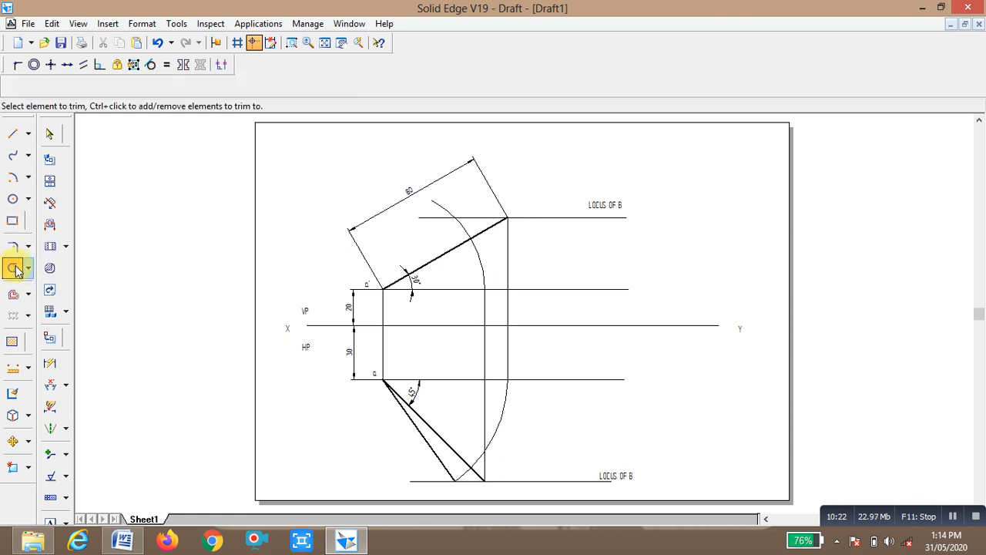
left_click(440, 205)
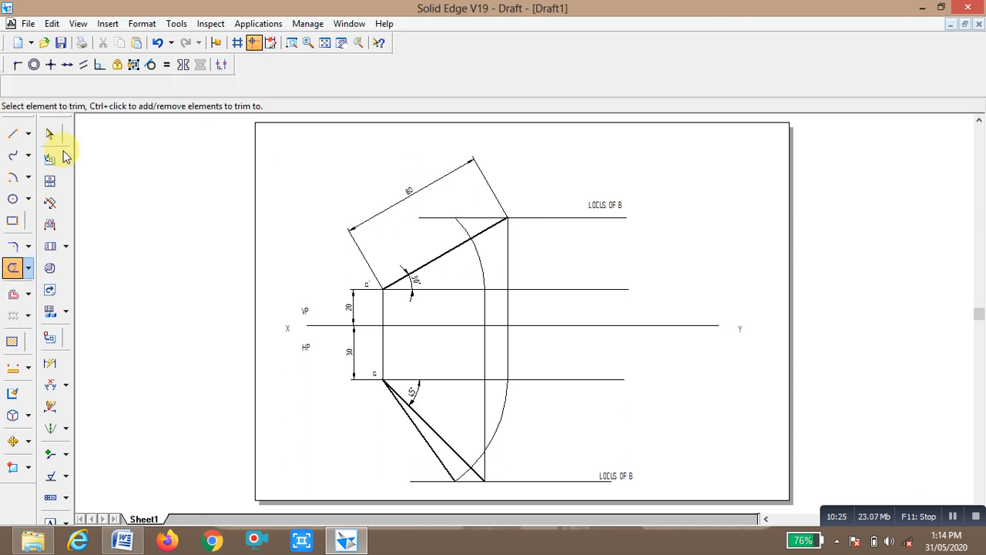
Step: Draw a 0.50 mm wide line from a' to the arc's end on the upper locus line
left_click(12, 133)
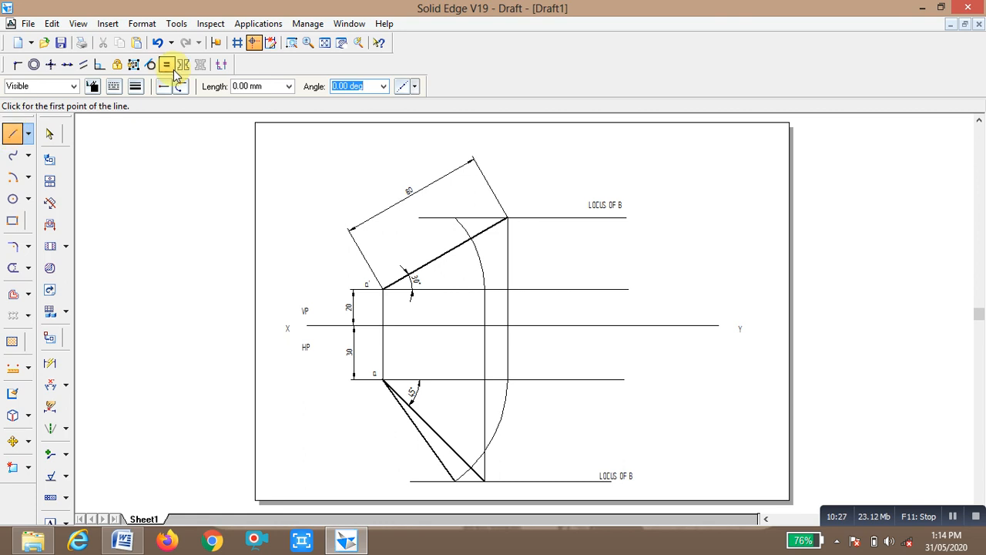
left_click(136, 85)
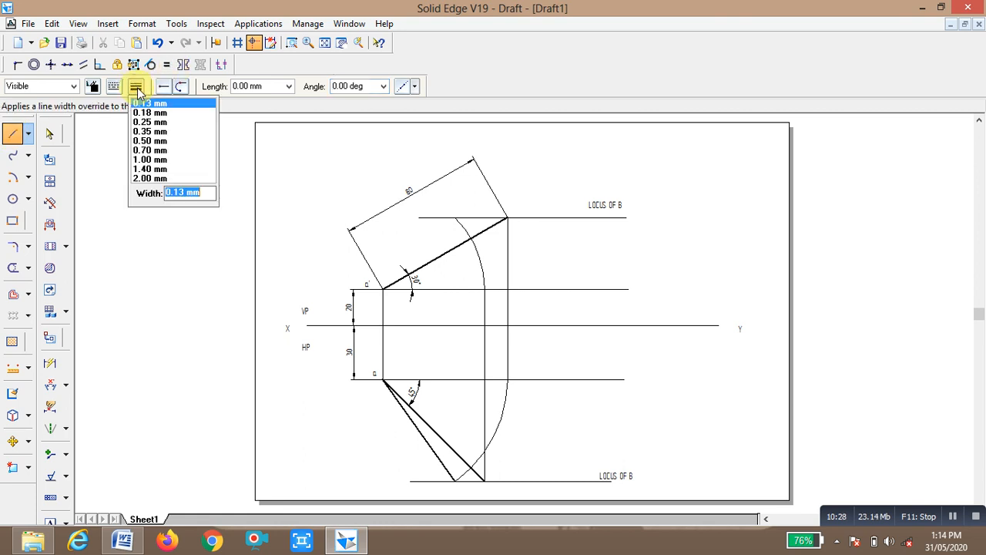
left_click(146, 141)
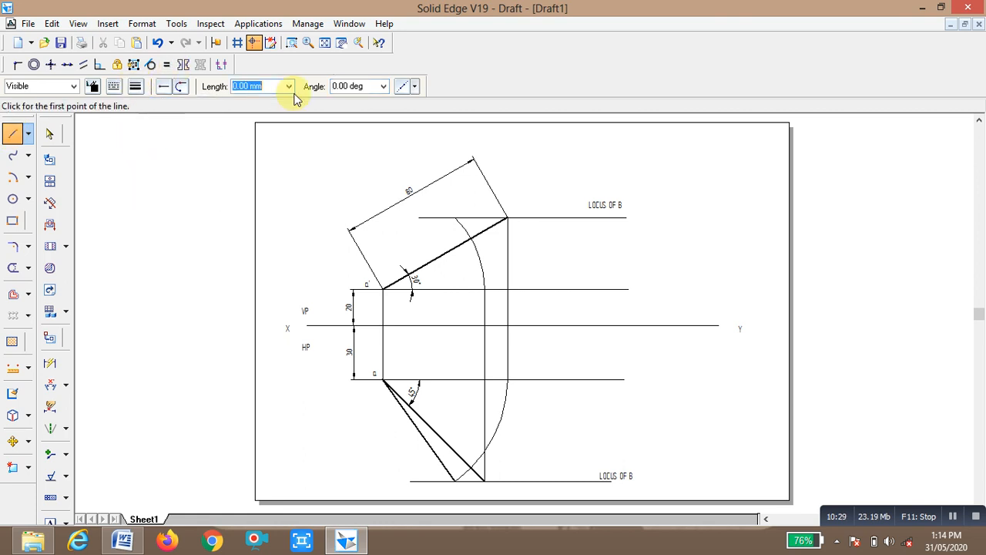
left_click(384, 289)
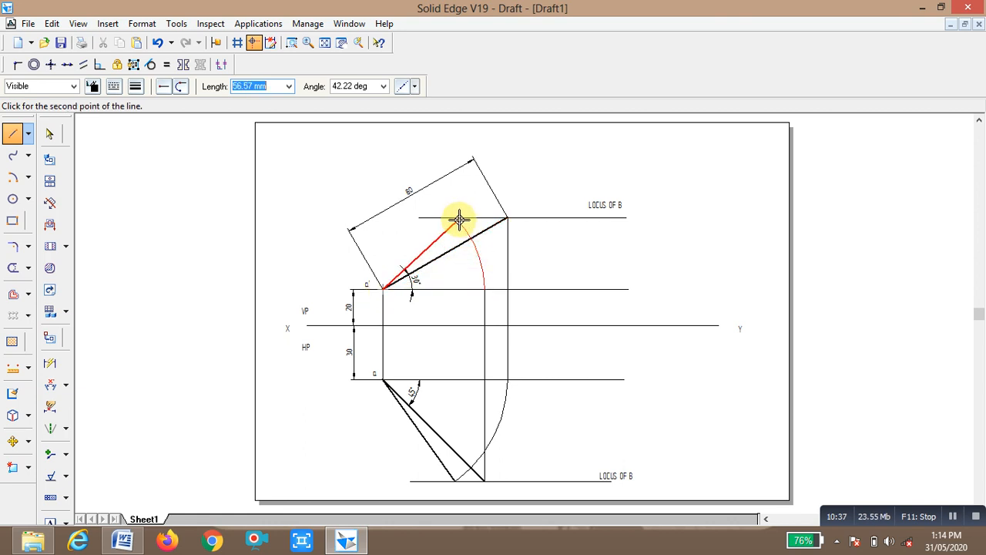
left_click(455, 220)
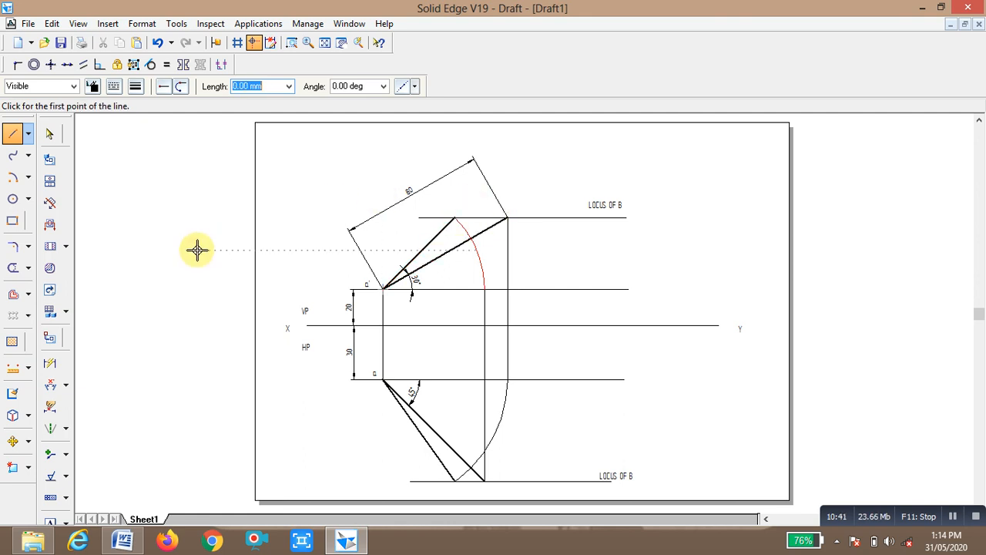
Step: Dimension the lengths of the new inclined line from a' and the steeper inclined line from a
left_click(51, 366)
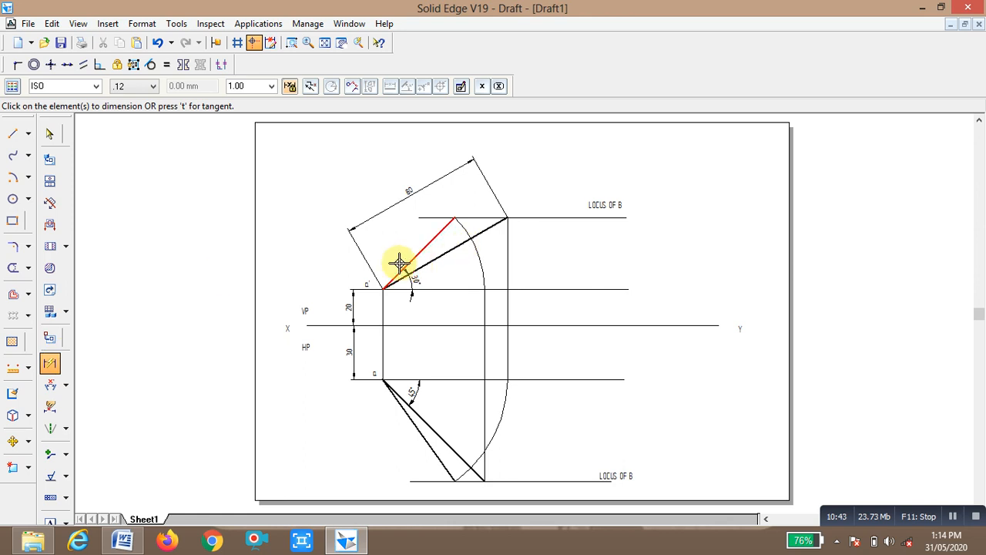
left_click(426, 241)
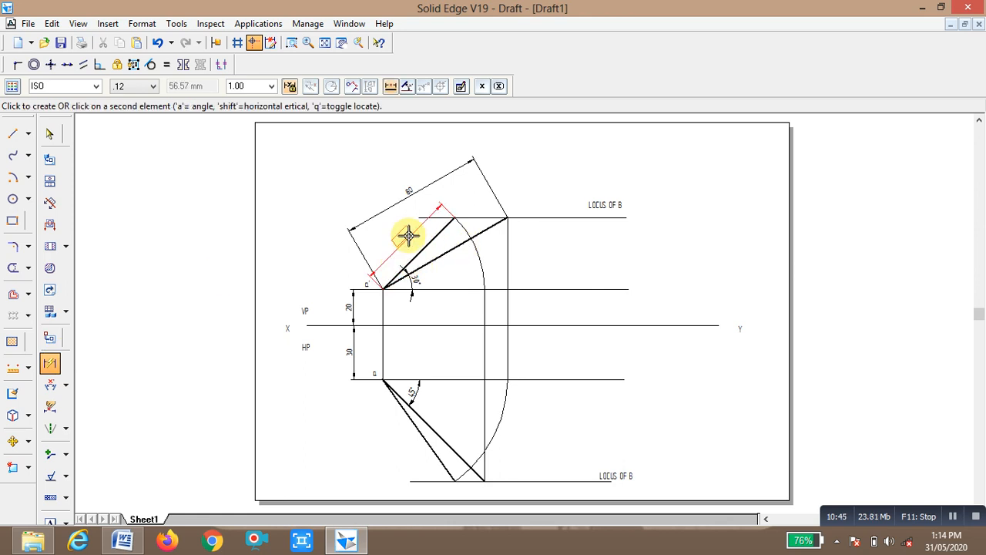
left_click(393, 235)
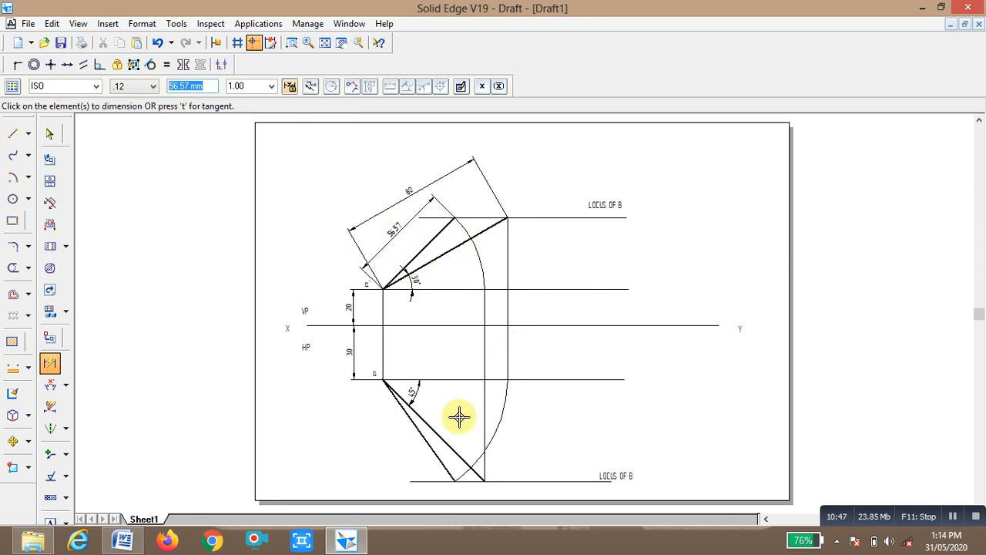
left_click(423, 442)
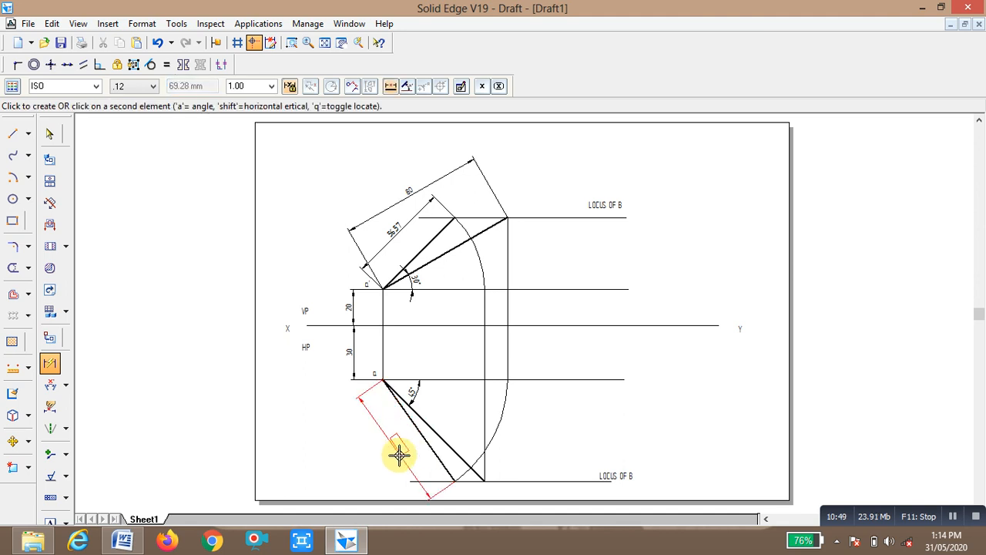
left_click(406, 453)
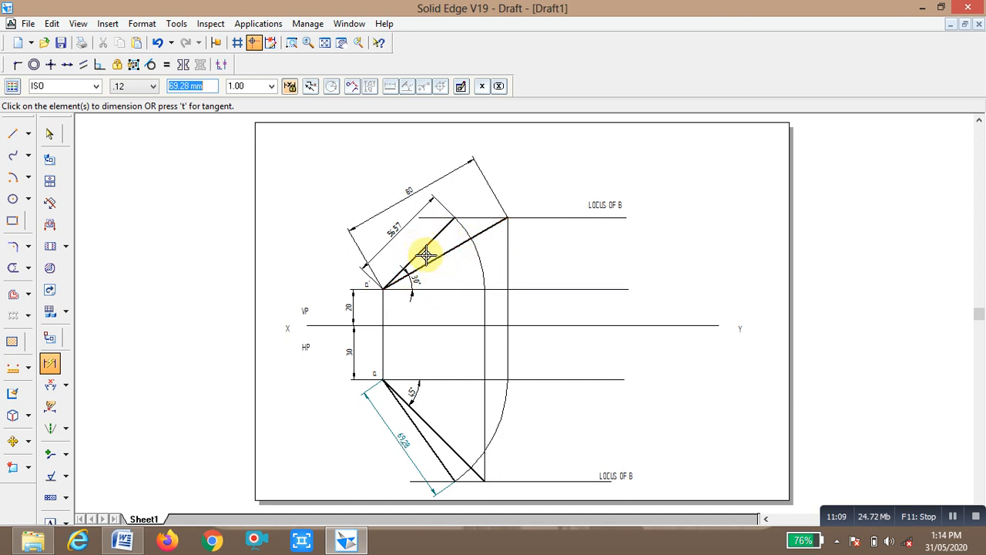
Step: Dimension the angles of those two apparent-length lines to the horizontal lines through a' and a
left_click(49, 384)
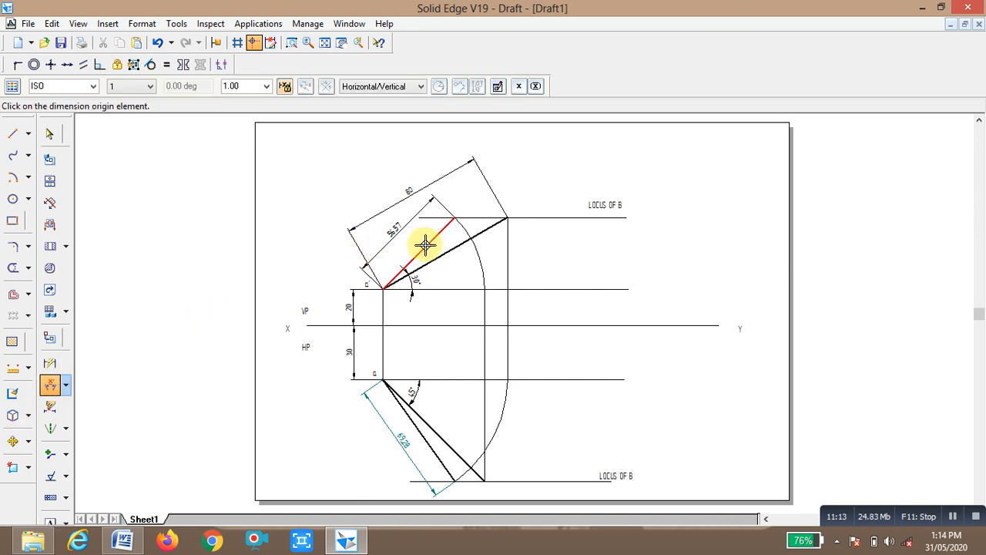
left_click(443, 289)
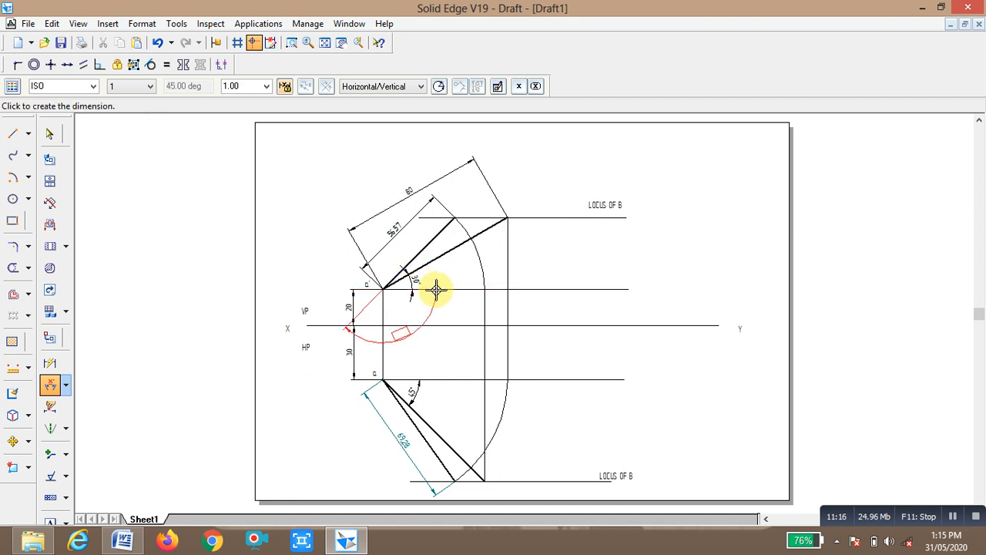
left_click(440, 280)
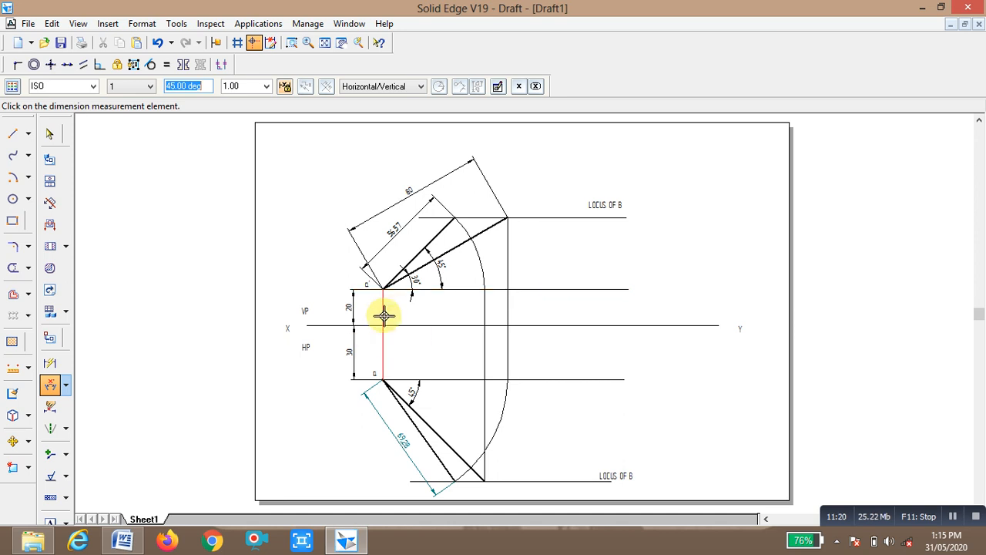
left_click(50, 385)
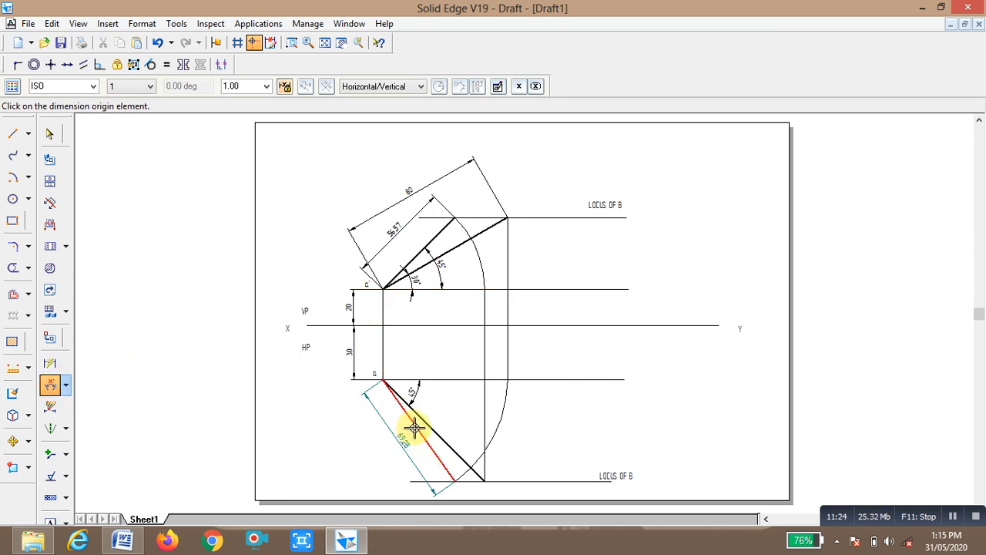
left_click(437, 380)
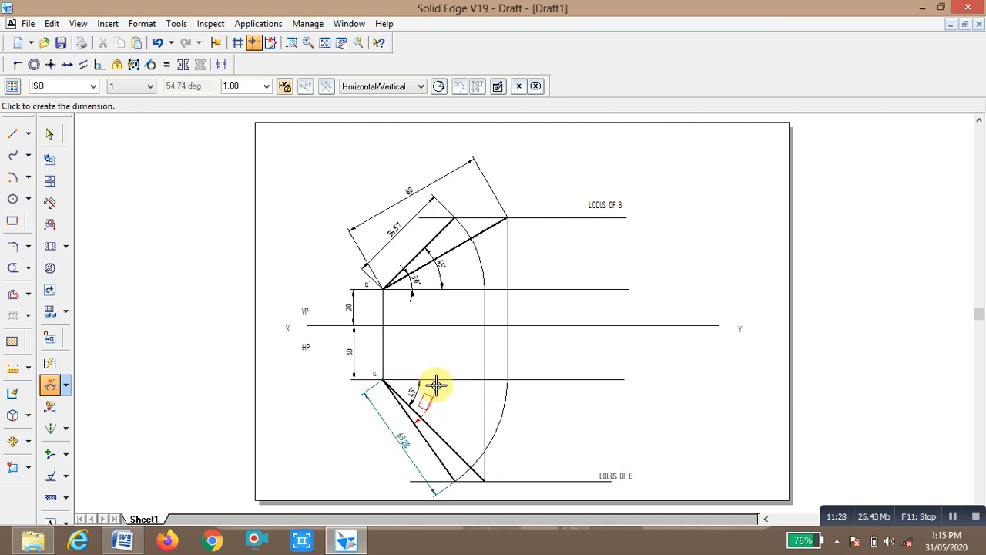
left_click(436, 385)
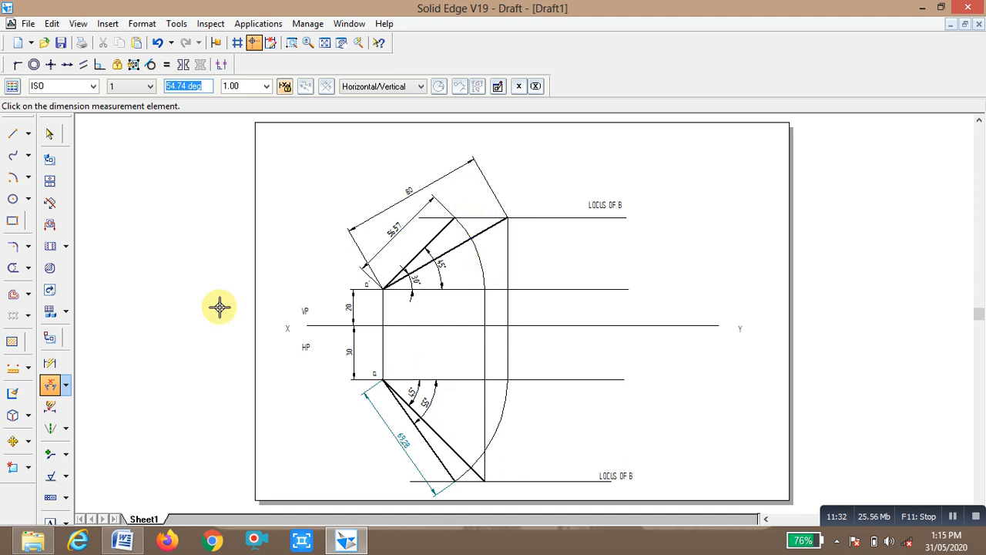
Step: Label the line ends b', b1' and b2' in the upper view and b1, b and b2 in the lower view
left_click(66, 522)
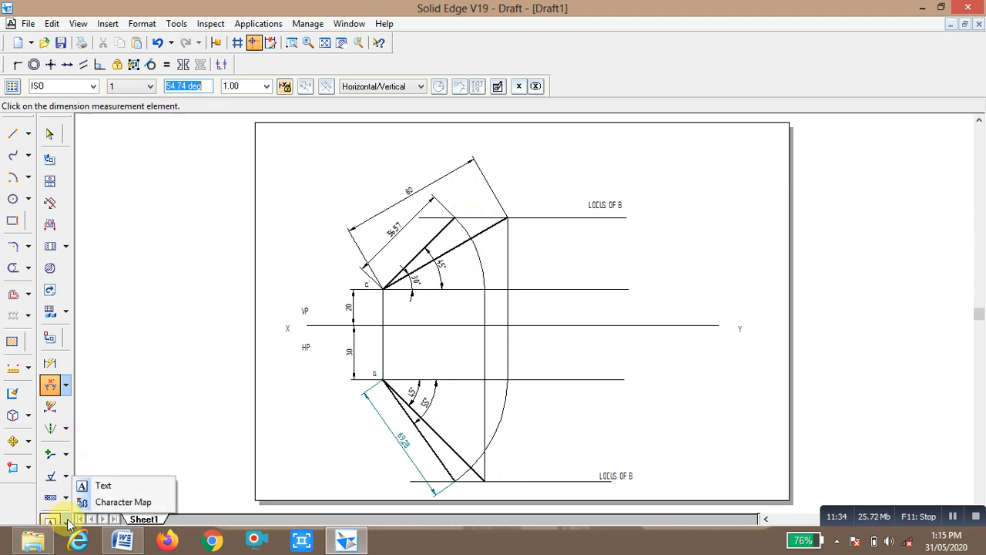
left_click(104, 487)
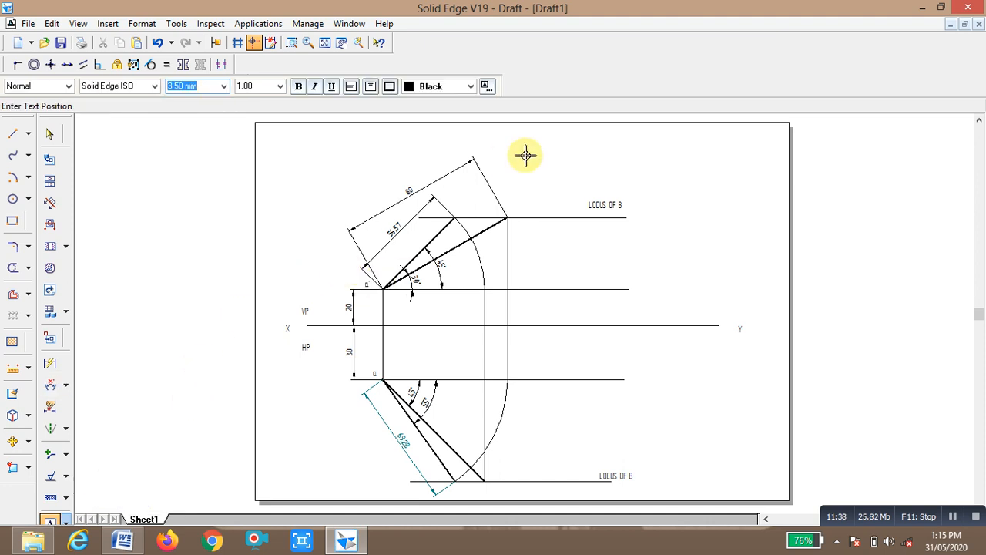
left_click(454, 204)
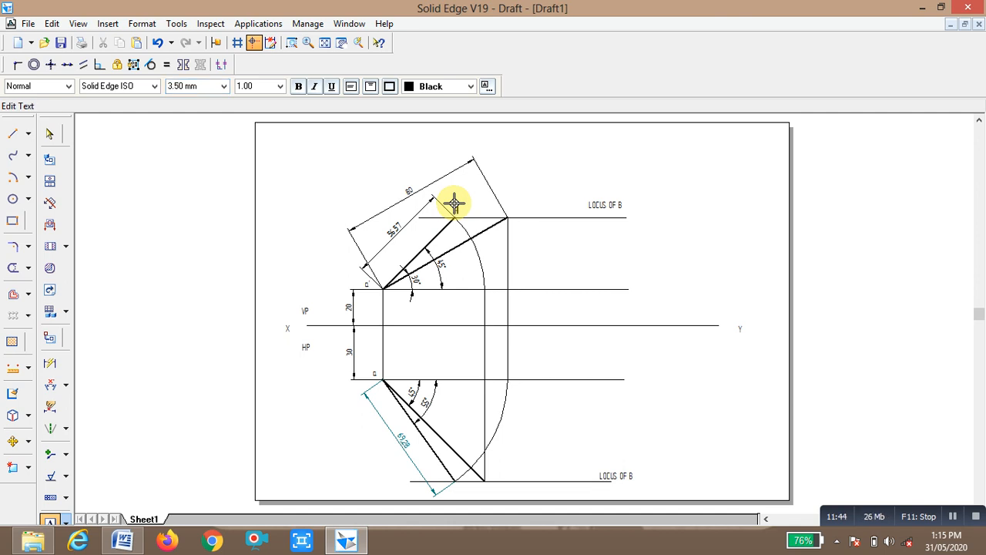
type("b2")
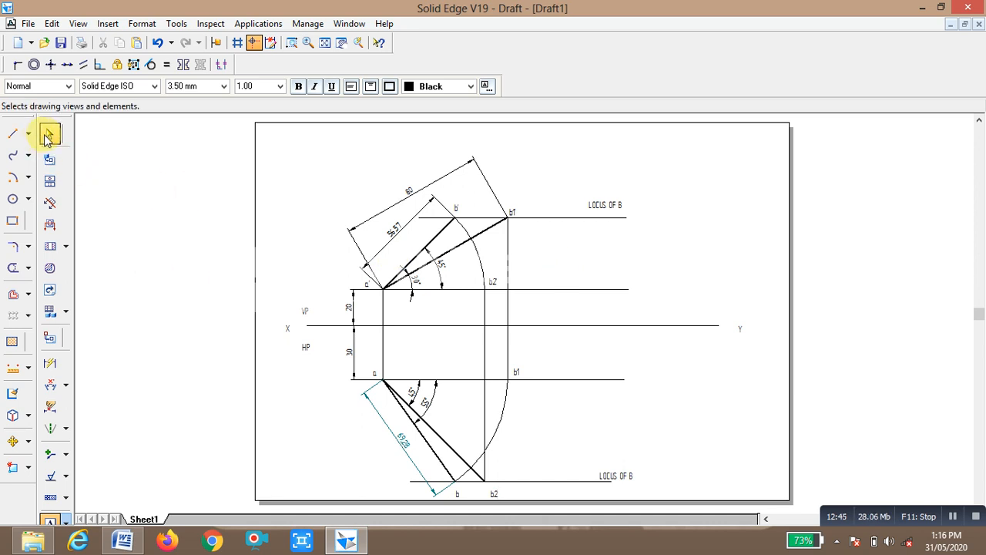
Step: Move the projection drawing with its XY line and labels, except Y, about 20 mm up and 5 mm to the right
left_click(27, 441)
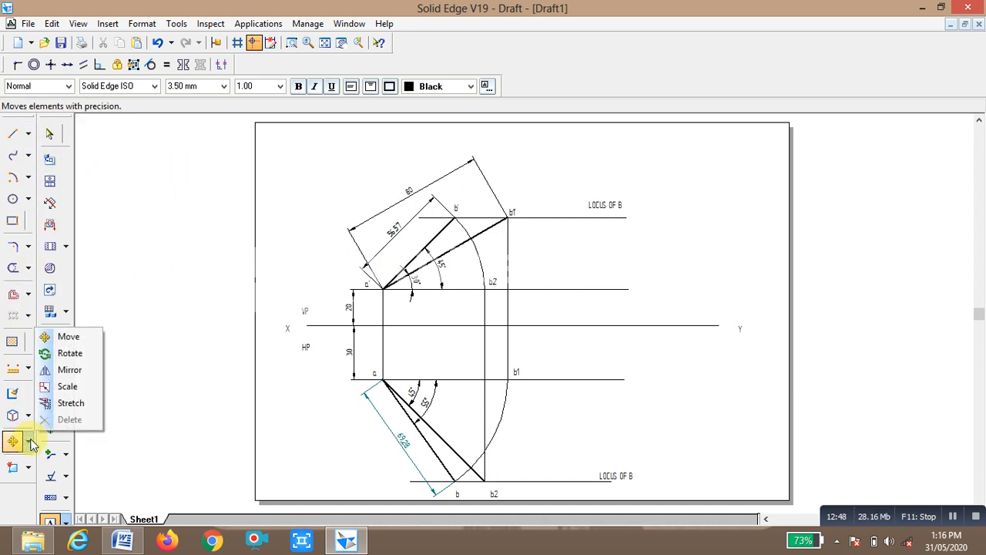
left_click(91, 339)
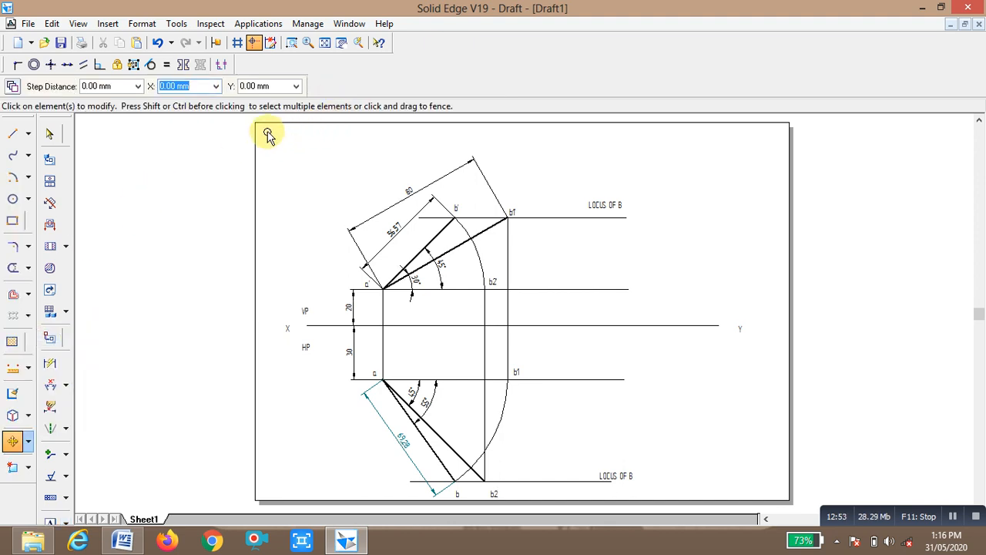
mouse_move(267, 135)
left_mouse_down()
mouse_move(535, 154)
mouse_move(799, 249)
mouse_move(727, 402)
mouse_move(742, 499)
left_mouse_up()
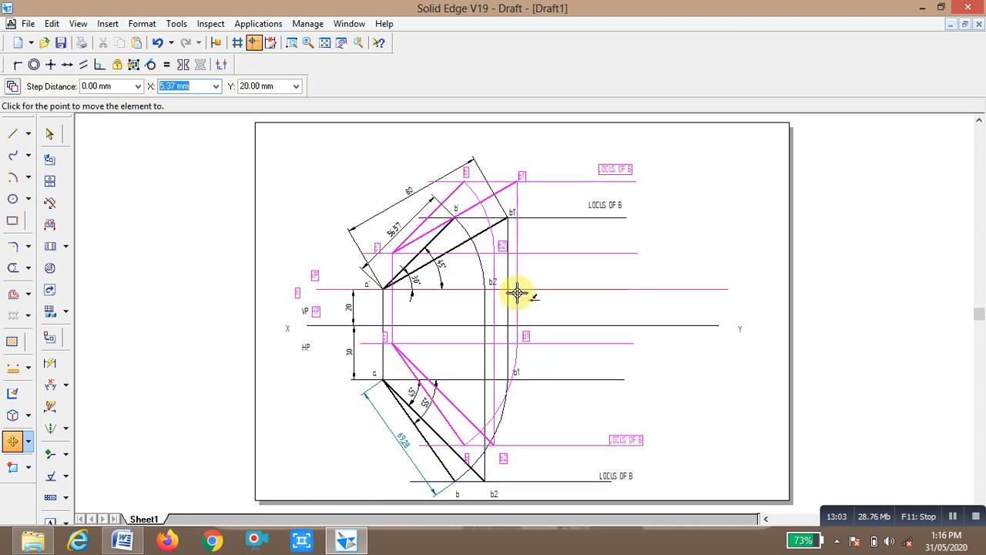
left_click(516, 292)
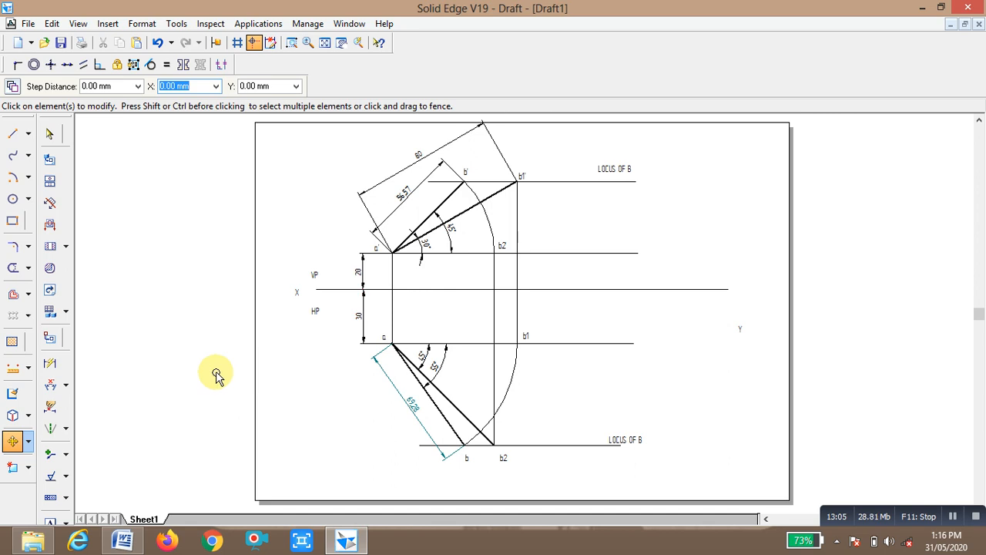
Step: Move the projections and their labels, without the XY line and the Y label, about 9 mm straight down
left_click(28, 440)
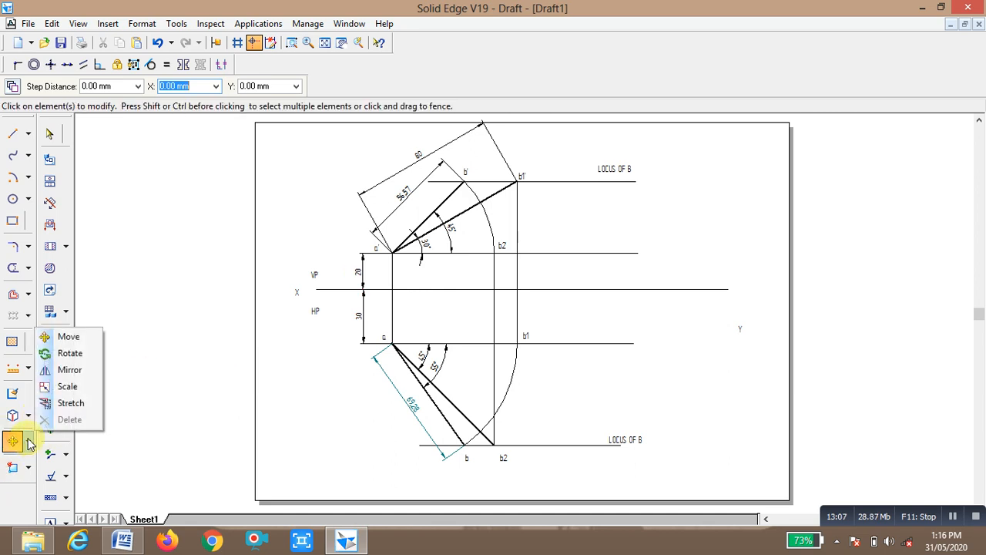
left_click(64, 338)
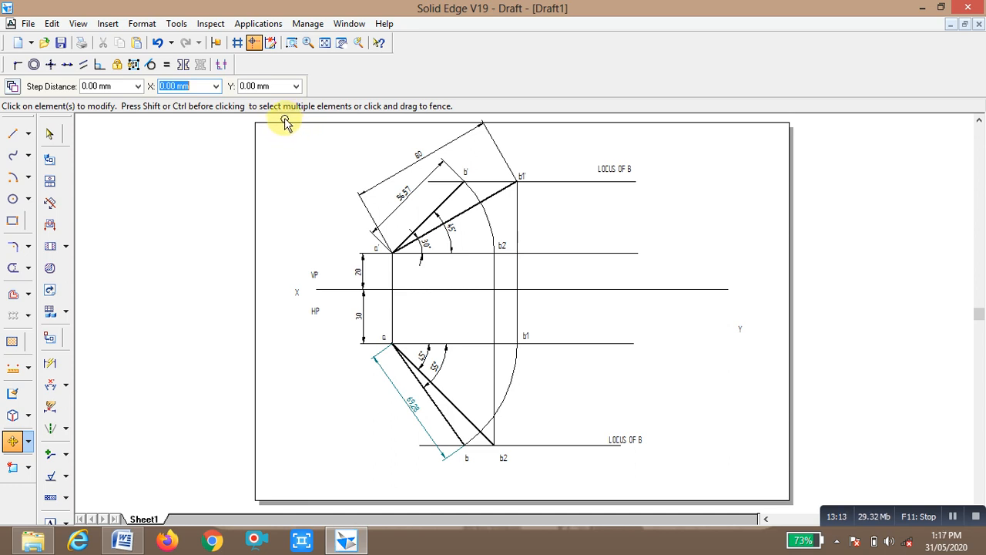
mouse_move(284, 121)
left_mouse_down()
mouse_move(473, 136)
mouse_move(632, 193)
mouse_move(695, 368)
mouse_move(722, 480)
mouse_move(709, 476)
left_mouse_up()
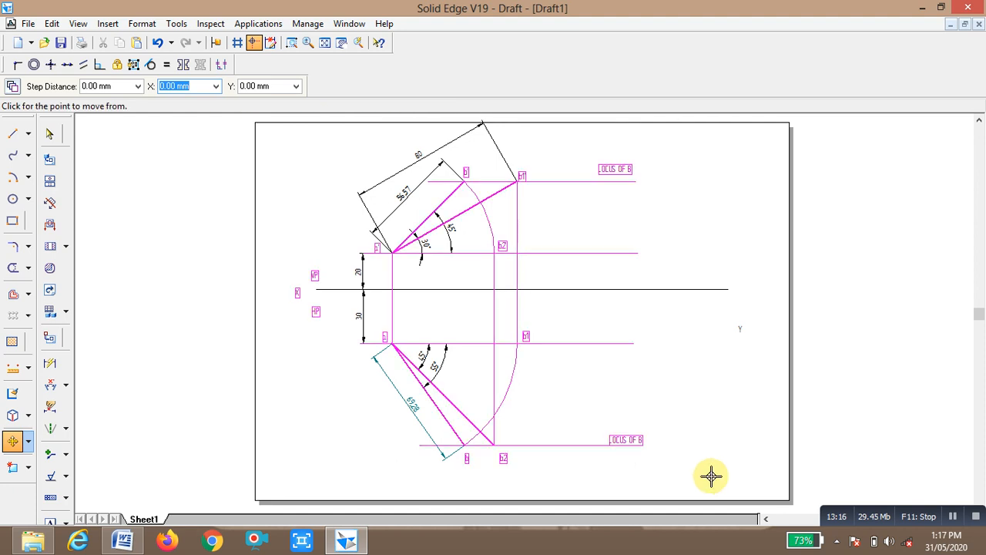
left_click(494, 289)
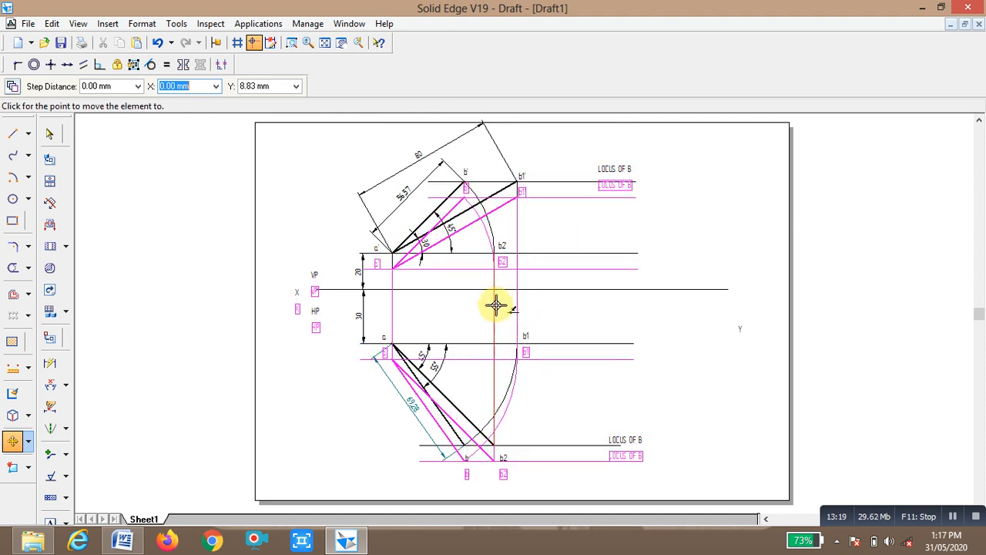
key("Escape")
left_click(494, 306)
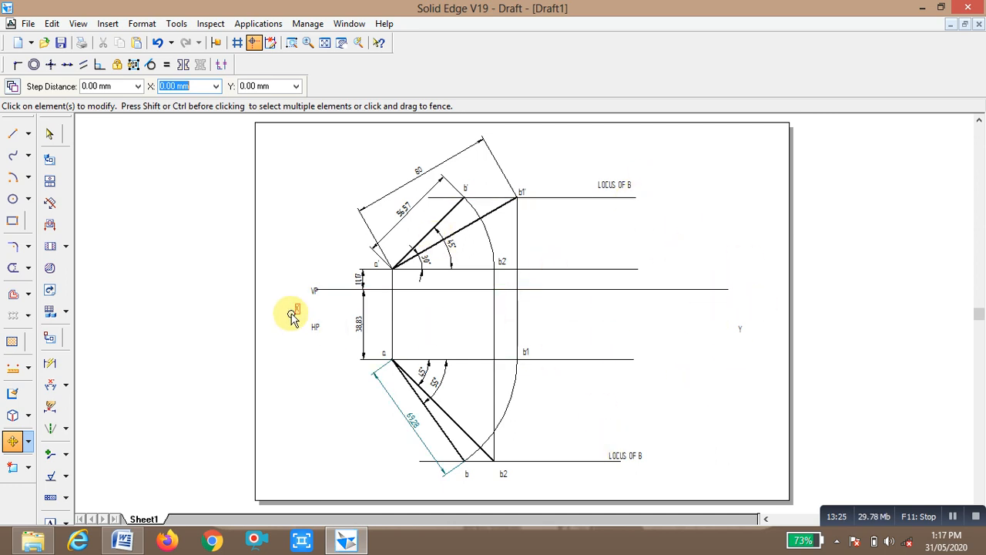
Step: Move the X, VP, HP and Y labels back beside the XY line, with VP above it and HP below it
left_click(49, 133)
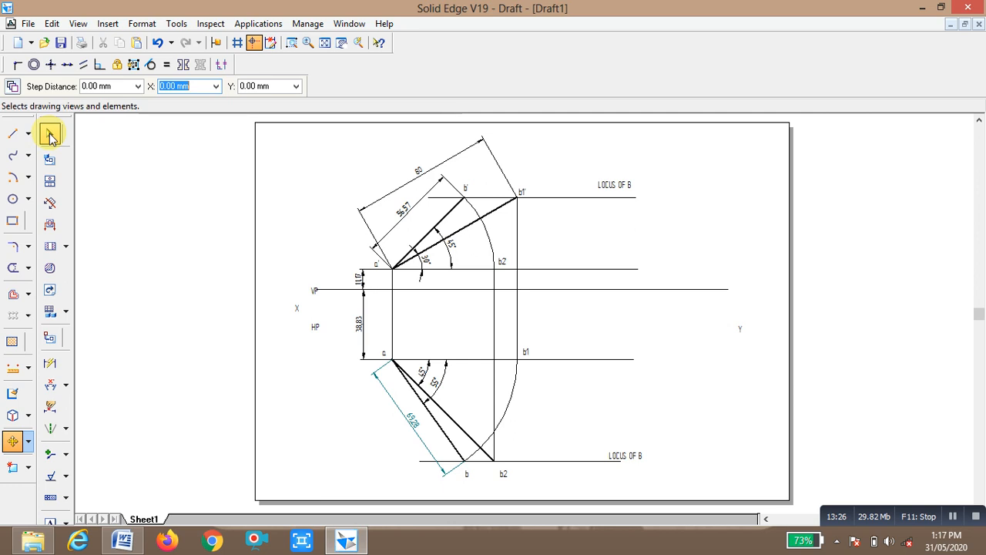
left_click(295, 311)
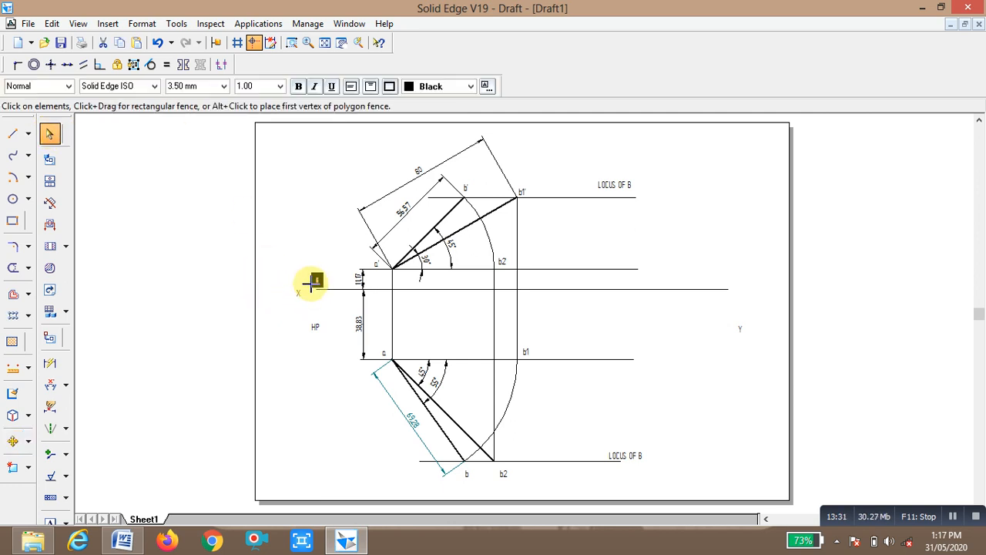
left_click_drag(315, 339, 319, 326)
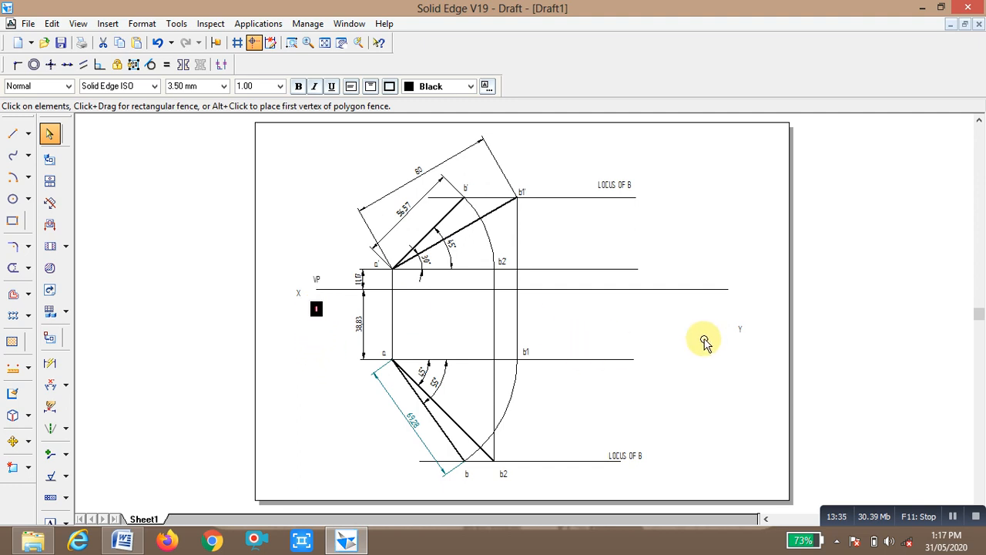
left_click_drag(738, 339, 732, 294)
left_click(709, 328)
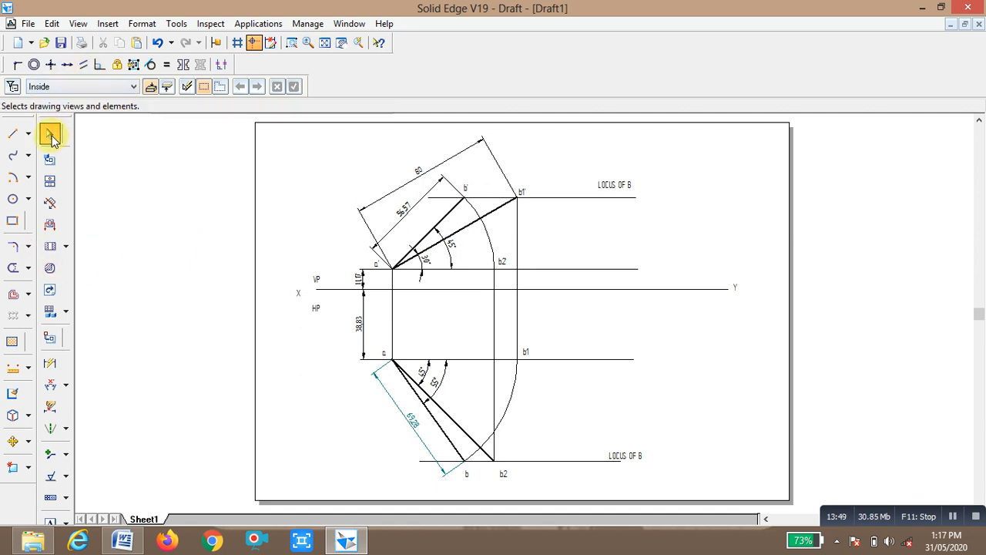
Step: Set the line width of the true-length lines a'b1' and ab2 to 0.13 mm
left_click(469, 231)
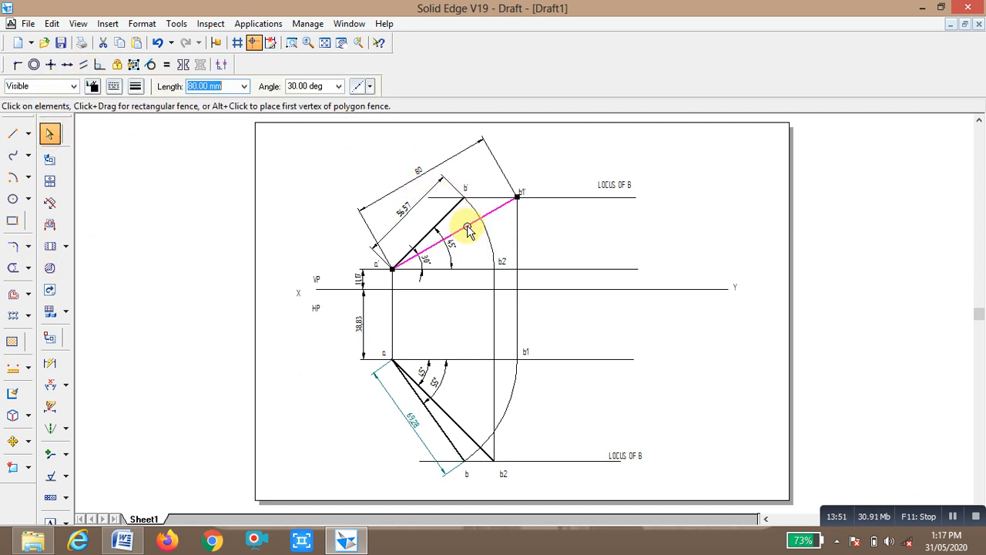
left_click(138, 88)
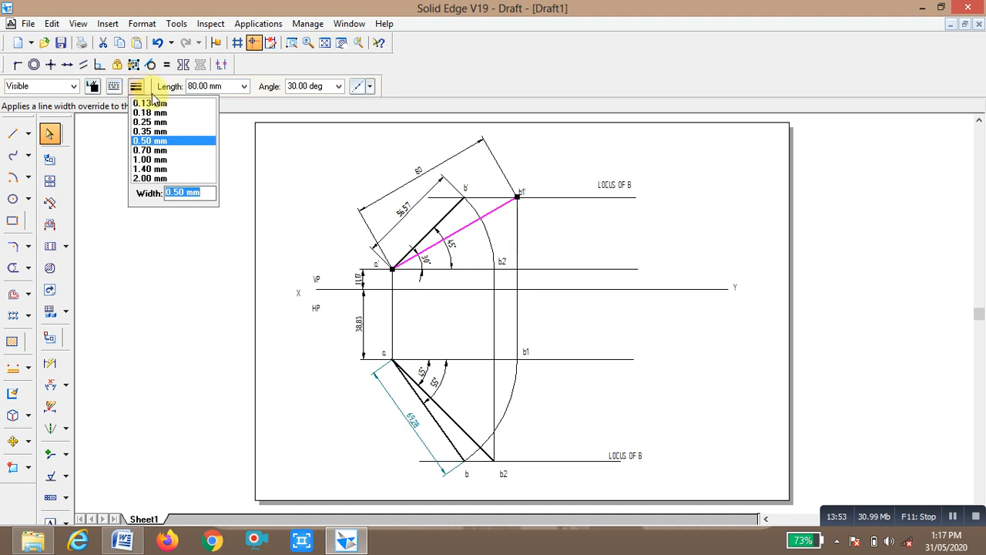
left_click(151, 104)
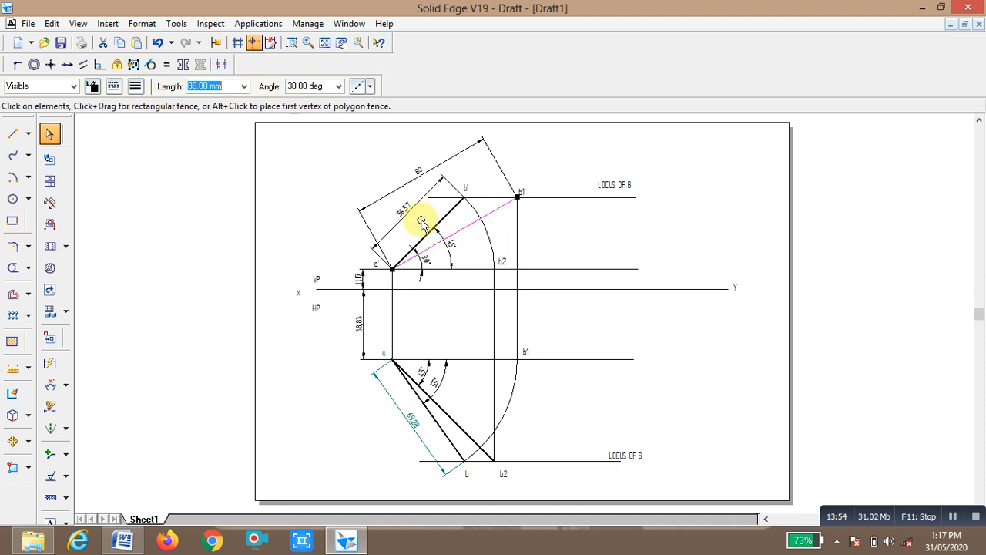
left_click(441, 409)
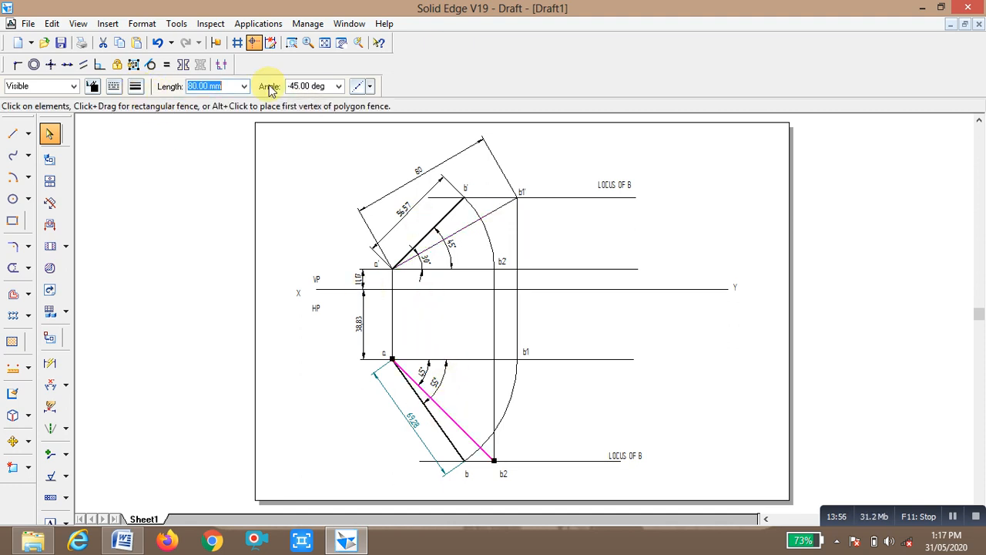
left_click(135, 88)
left_click(150, 103)
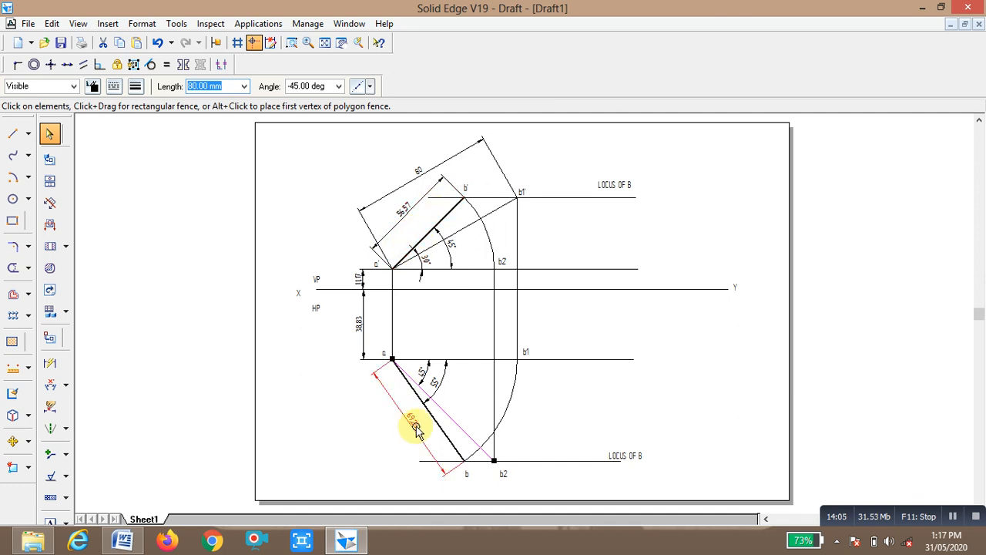
left_click(385, 362)
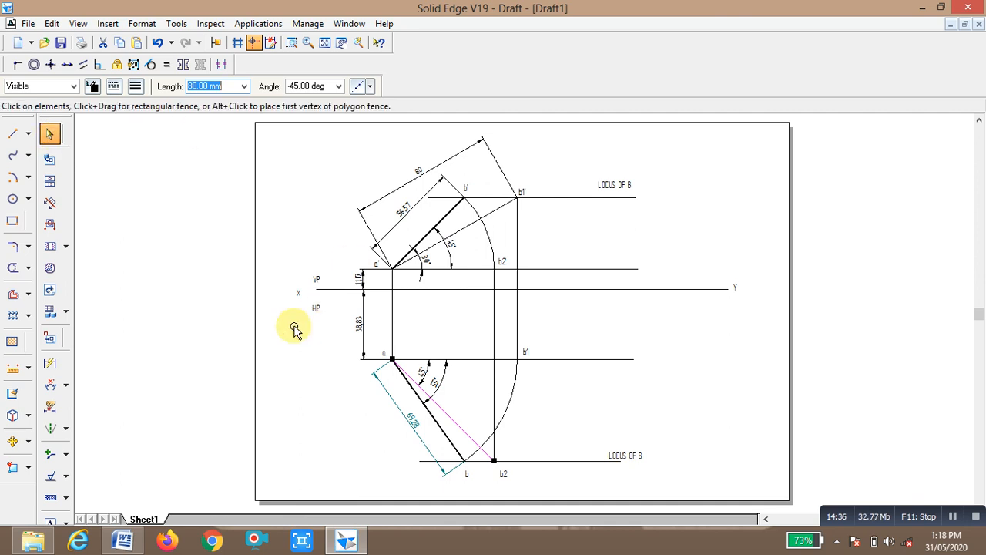
Step: Set the distance from the XY line to a' to 20 mm and from the XY line to a to 30 mm
left_click(355, 282)
type("20")
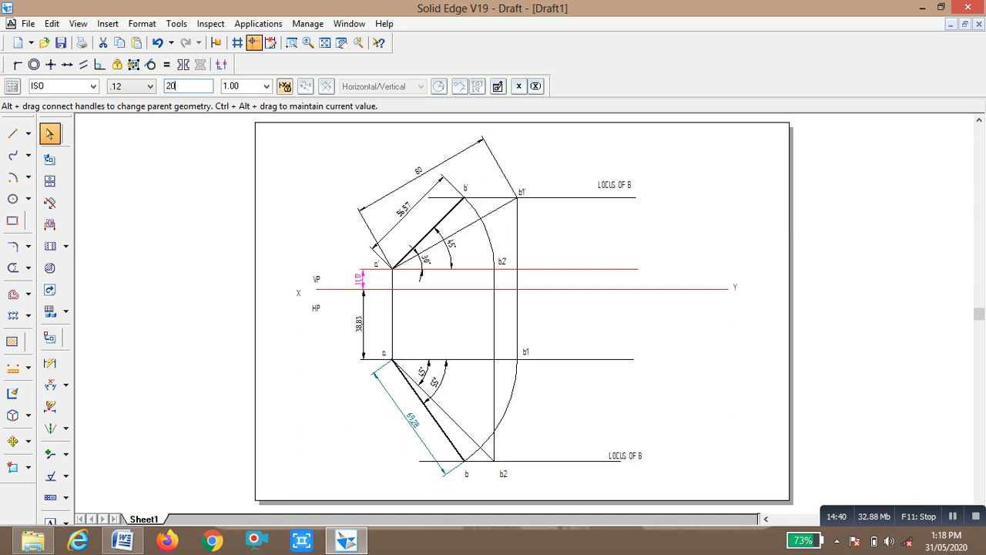
key("Return")
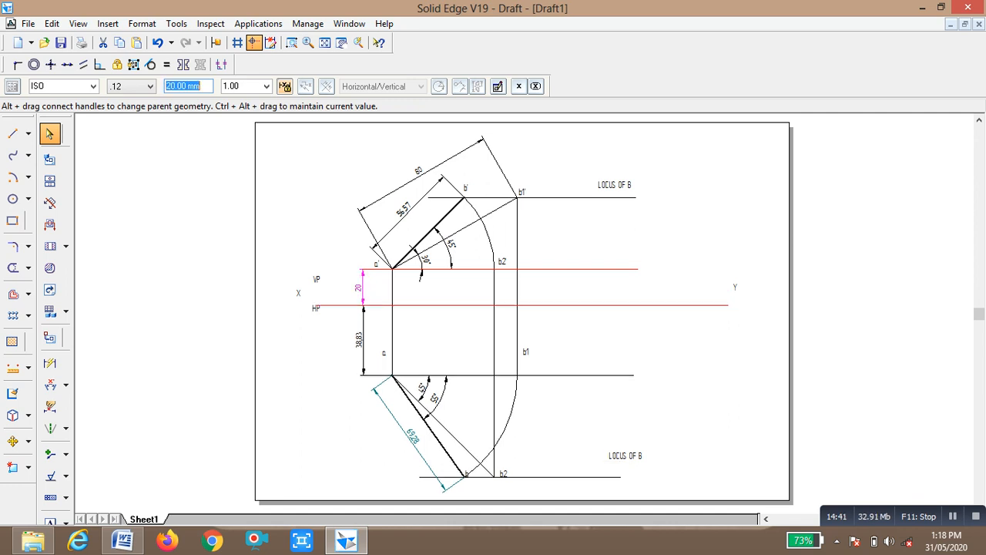
left_click(357, 348)
type("30")
key("Return")
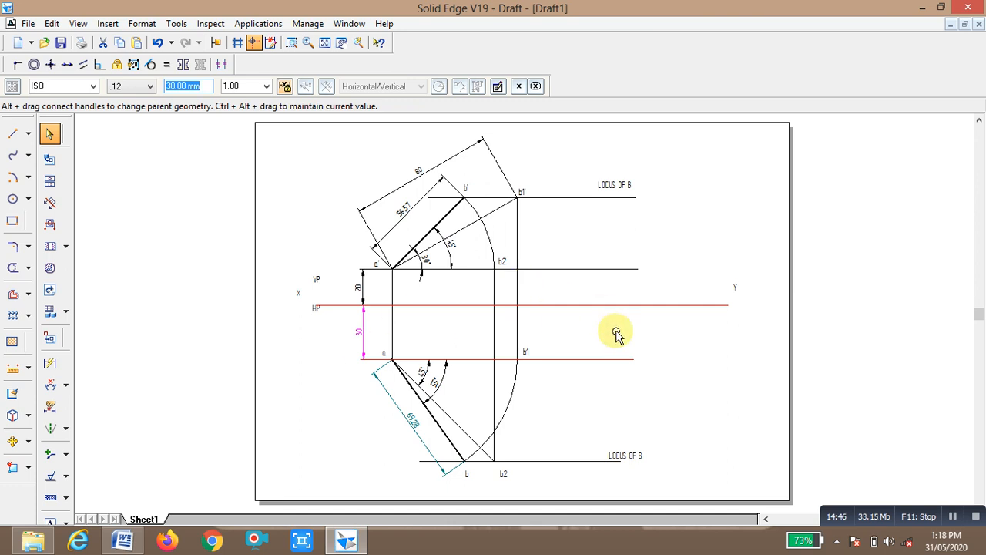
left_click(677, 371)
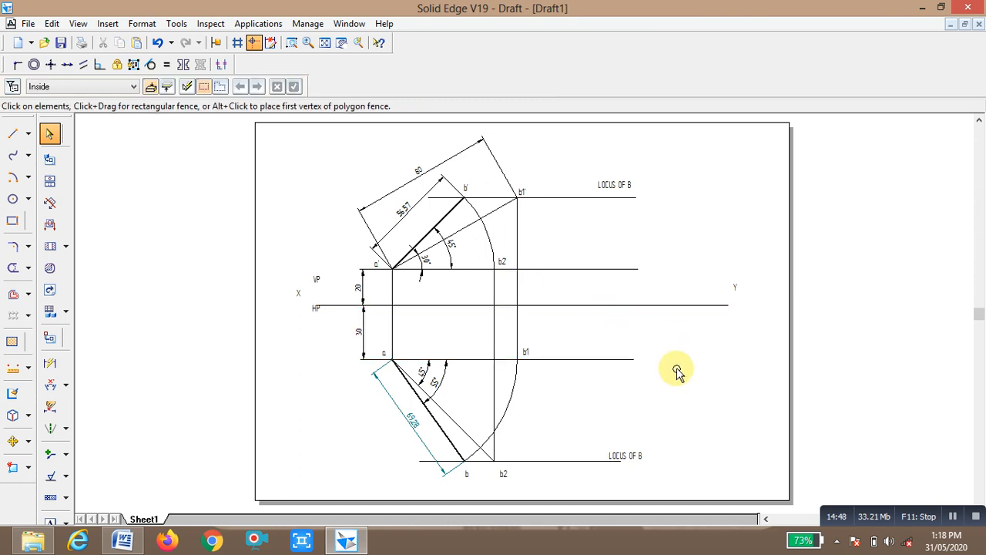